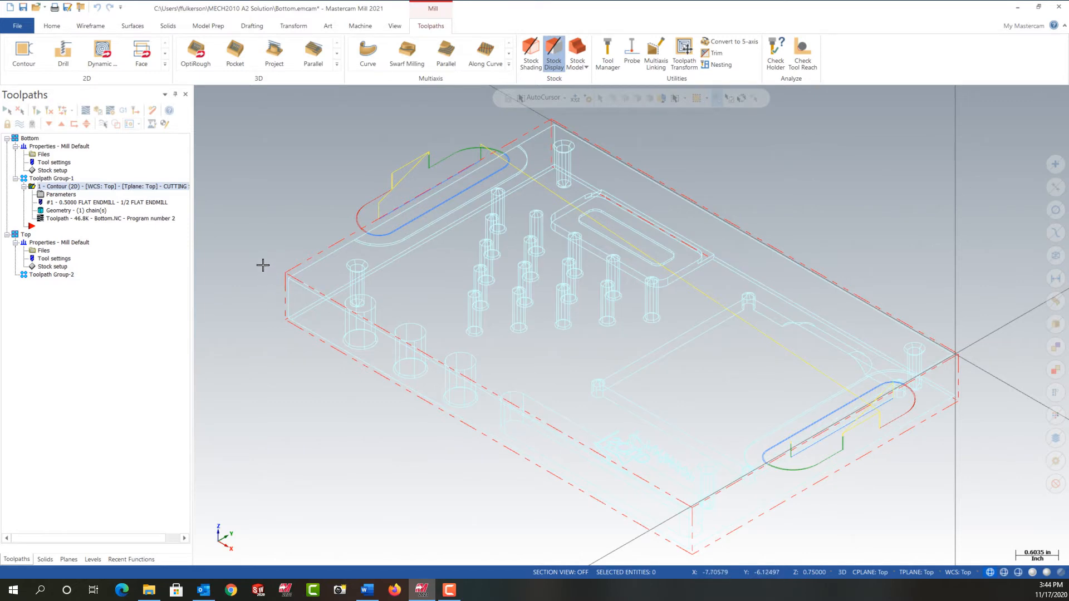
Change the feed plane in the first contour toolpath's linking parameters and regenerate the toolpath
left_click(60, 195)
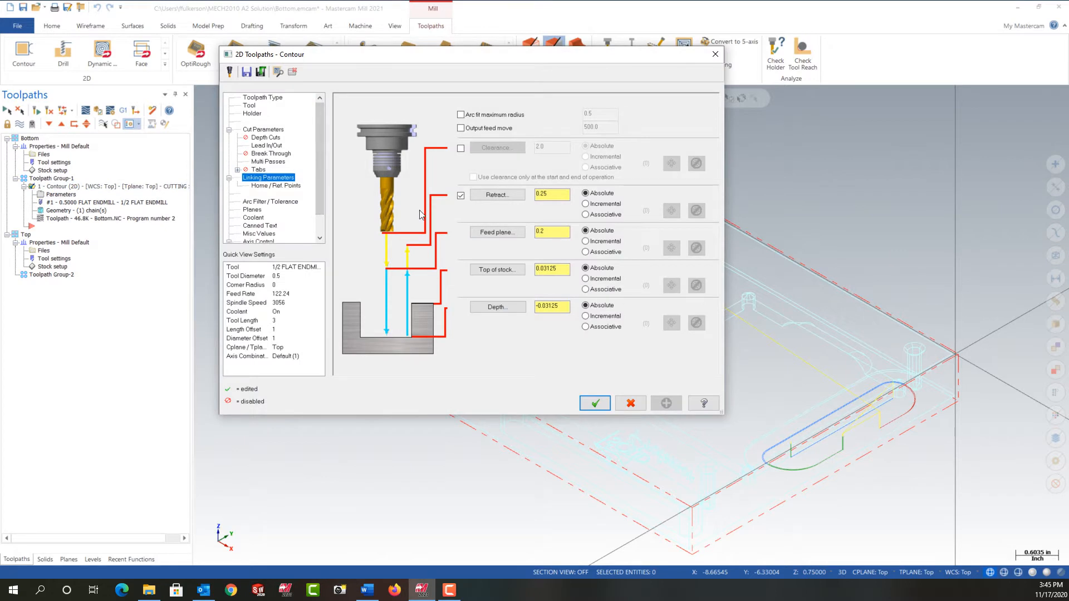
left_click_drag(556, 232, 527, 233)
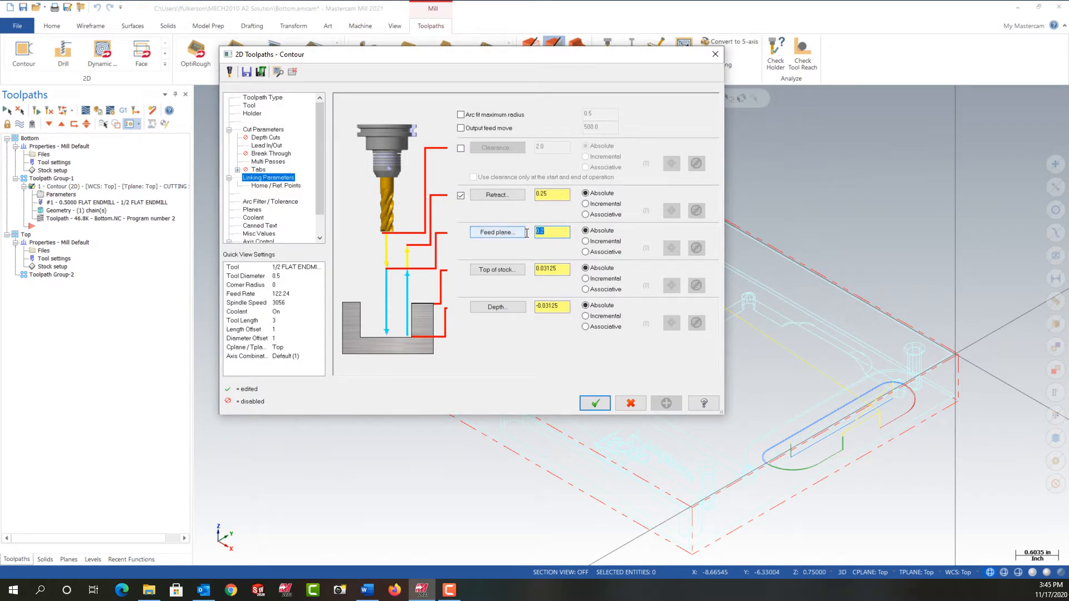
type("0")
left_click(595, 405)
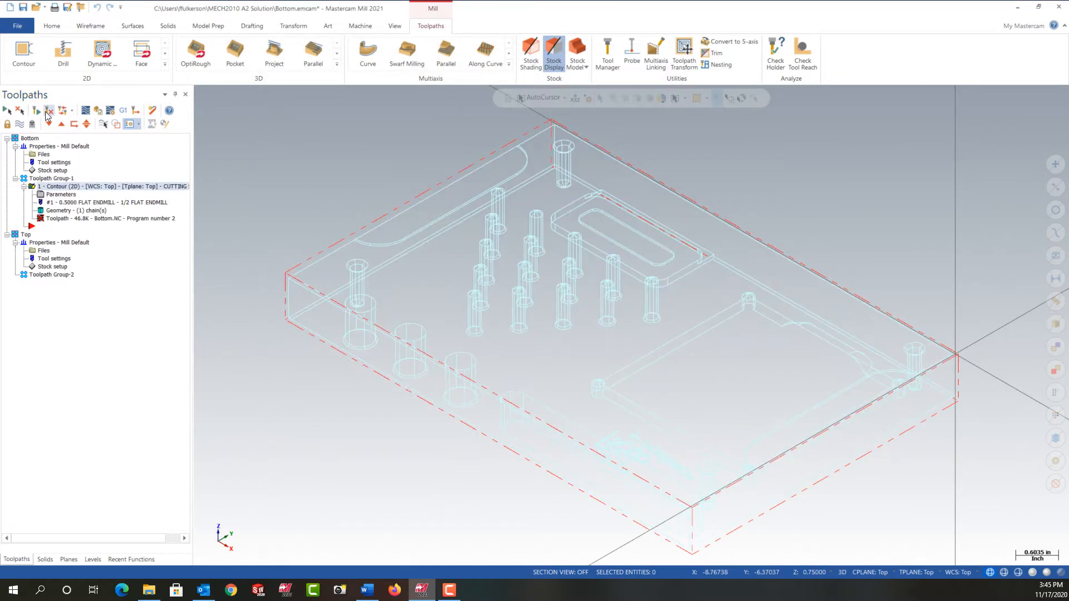
left_click(47, 111)
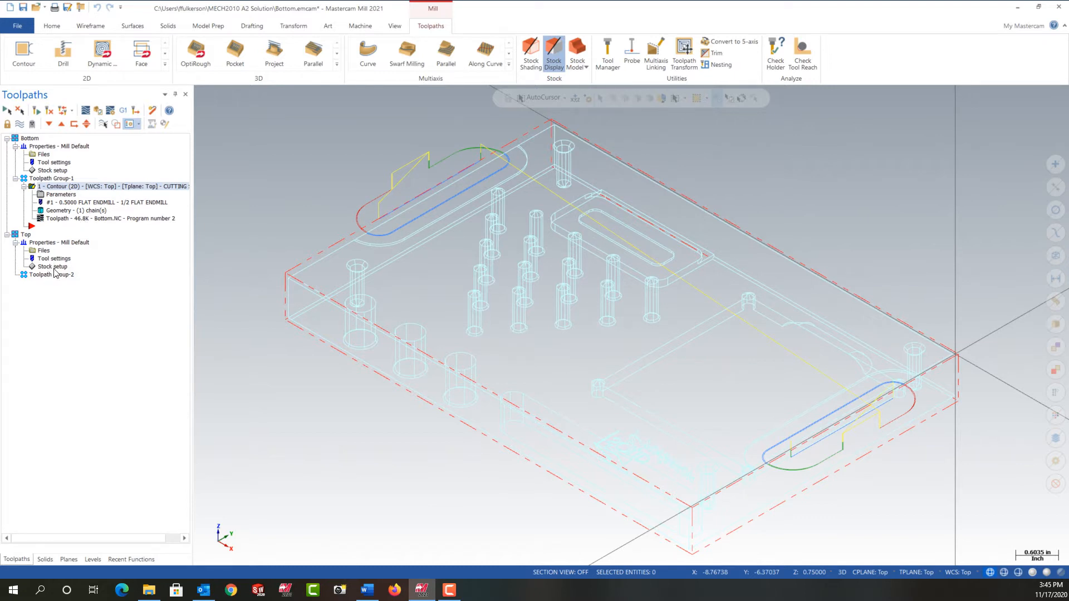
Move the operation insert position into Toolpath Group-2 of the Top machine group
left_click(49, 124)
left_click(49, 124)
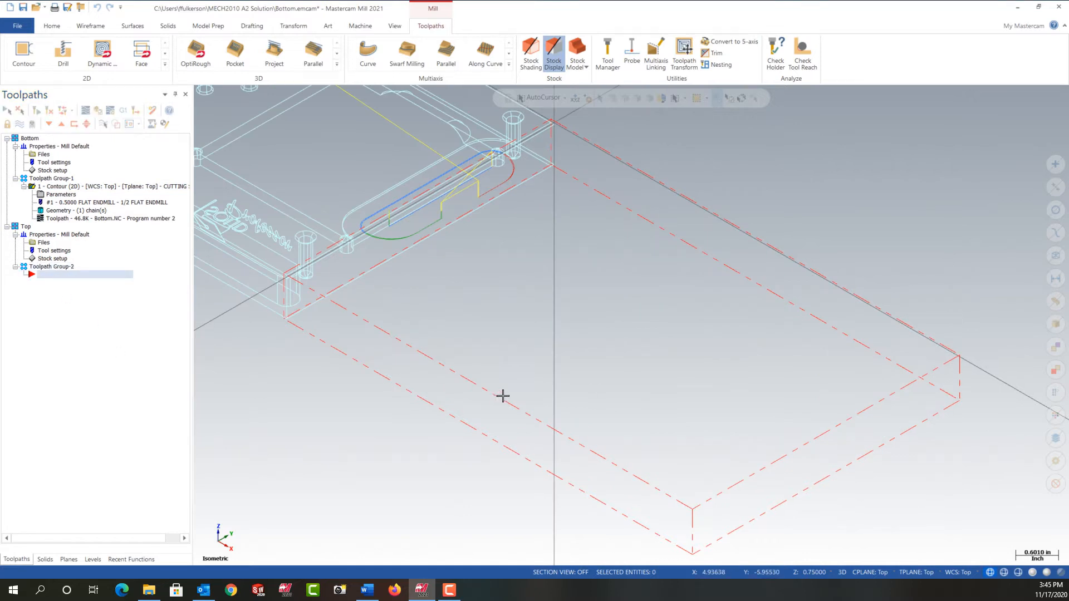
Make level 100 (Top) the active level with level 1 (Base) hidden, and hide the first contour operation's toolpath display
left_click(92, 560)
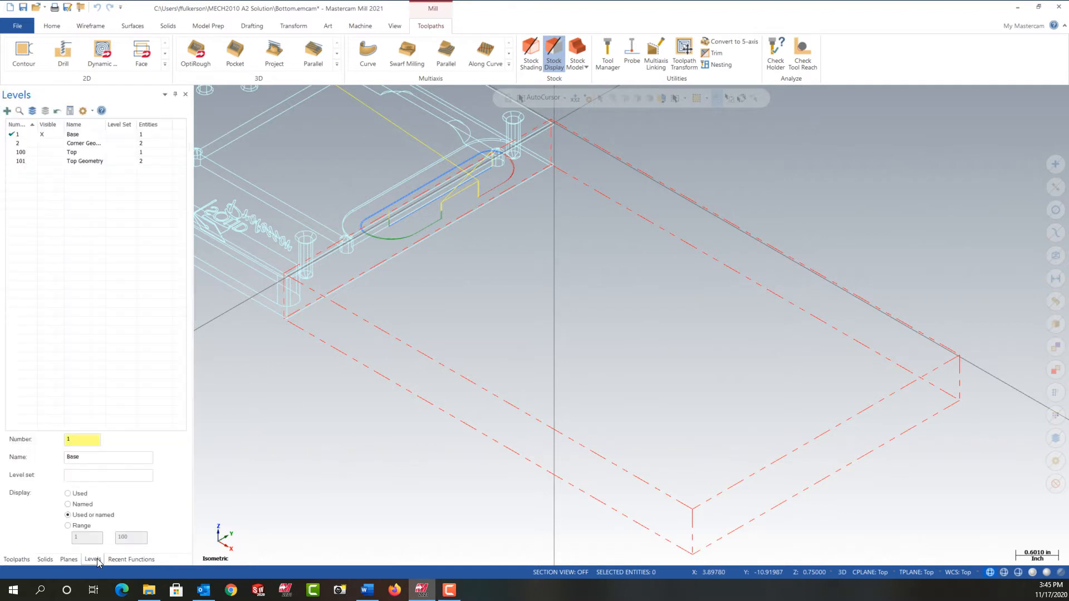
left_click(8, 152)
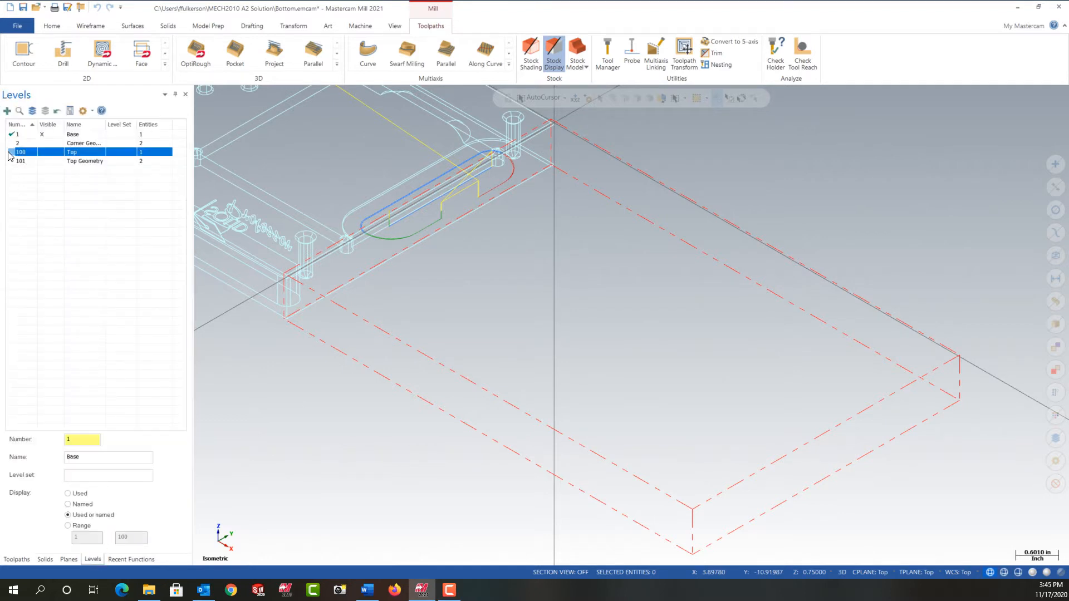
left_click(43, 134)
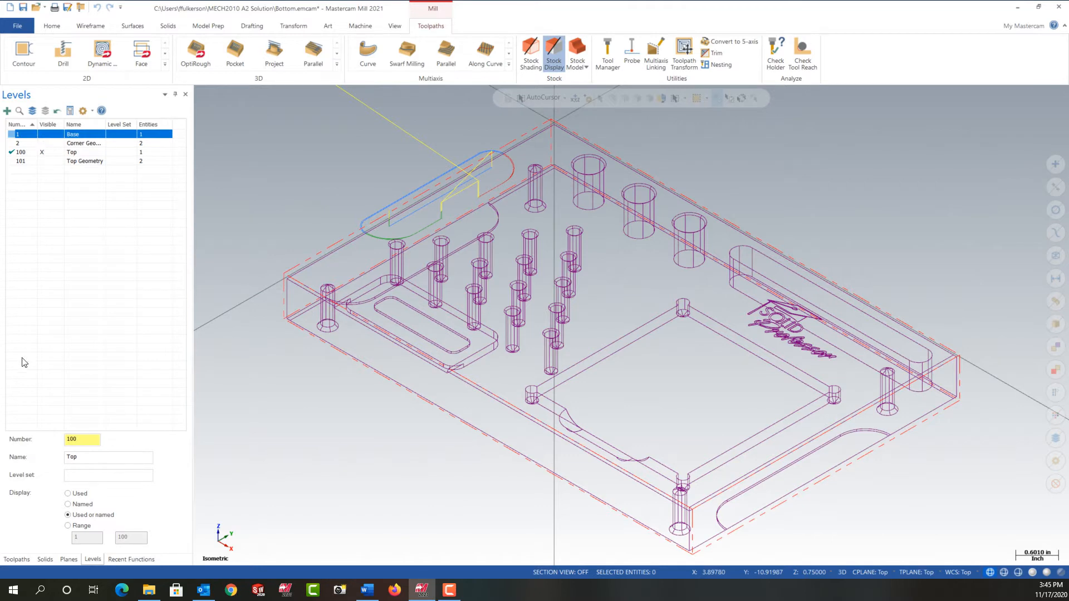
left_click(16, 559)
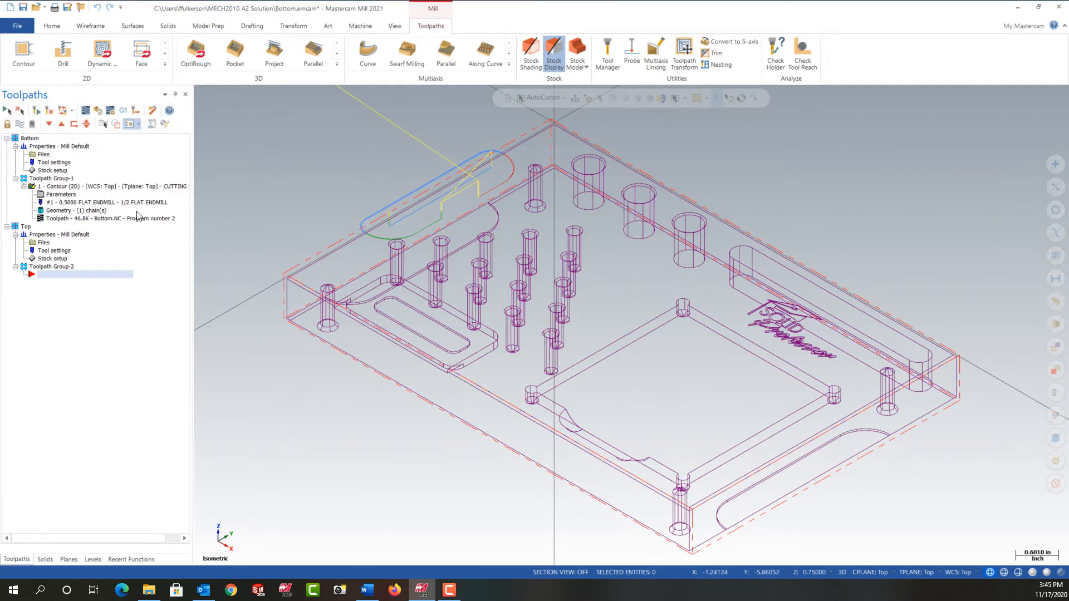
left_click(20, 125)
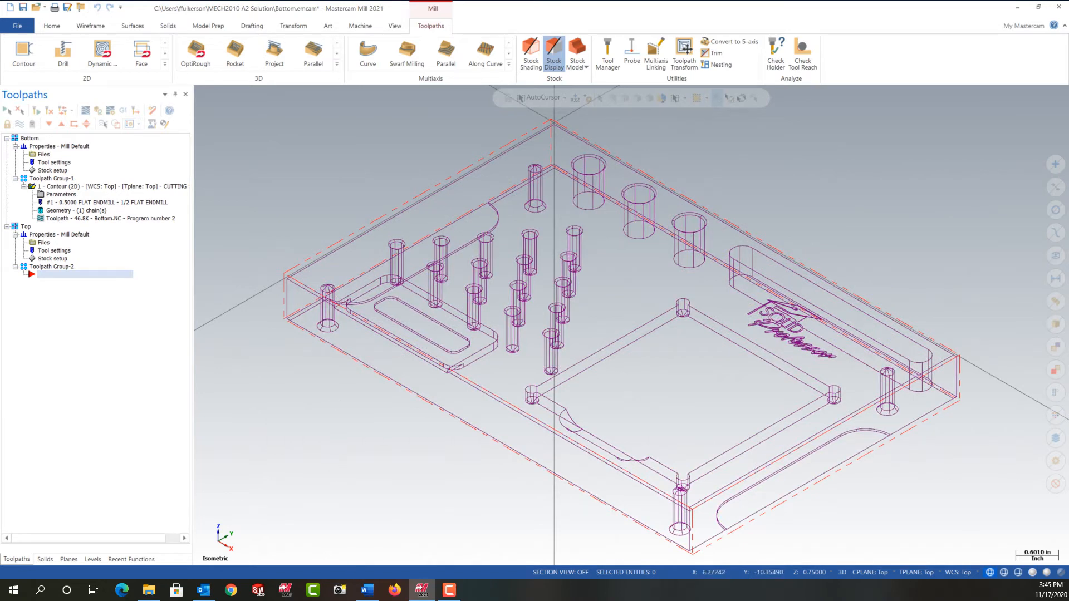
Switch to the EX_07.docx exercise in Word and review the chaining, cutter, step-down and stock allowance requirements for the contour toolpath
left_click_drag(706, 599, 522, 82)
left_click(806, 77)
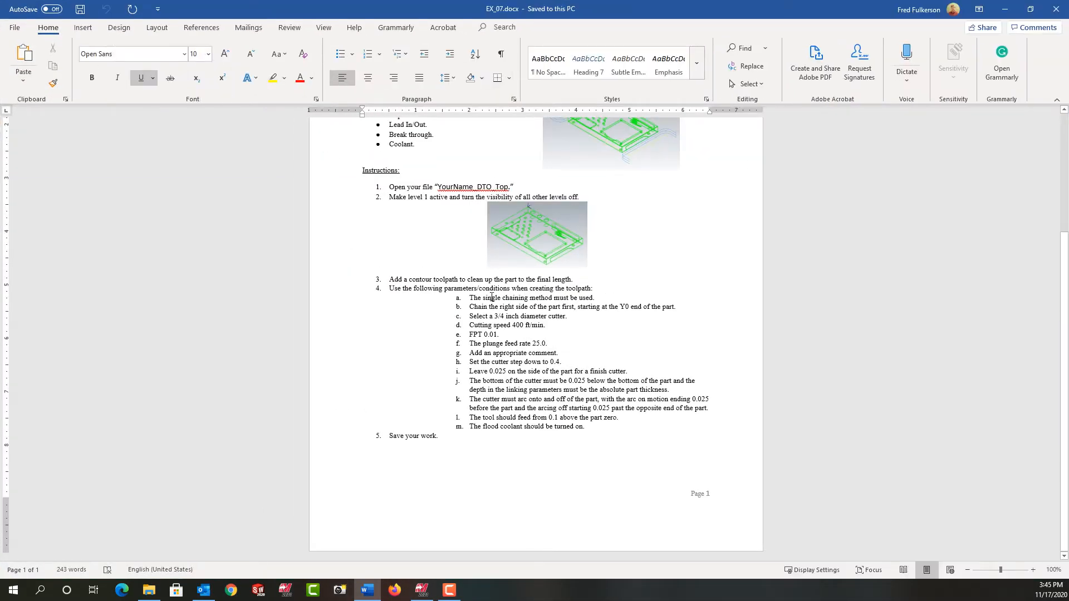
left_click(482, 298)
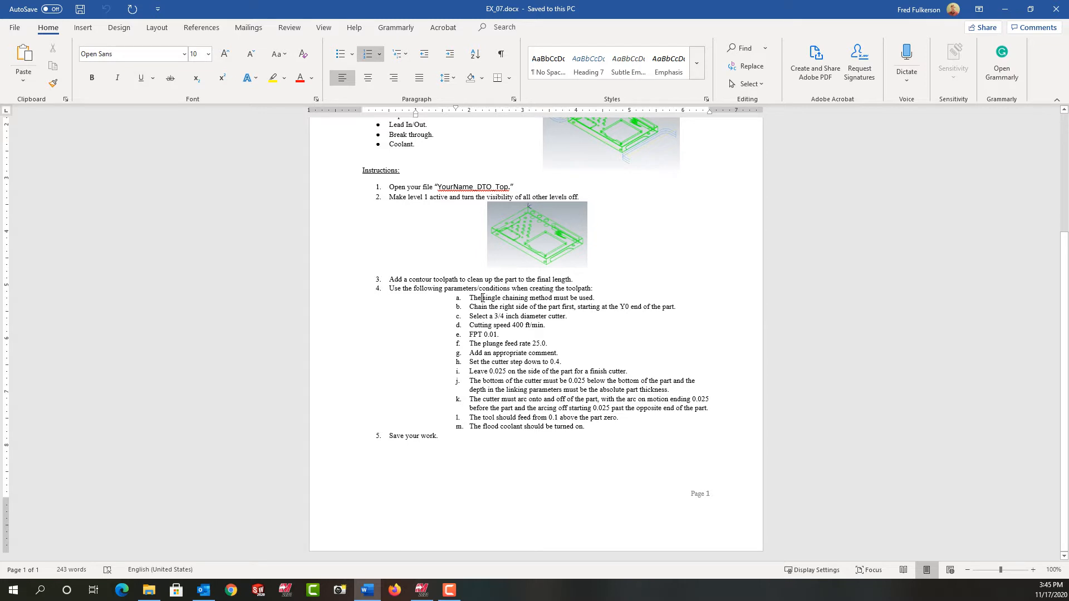
left_click(515, 307)
left_click(504, 317)
left_click(564, 363)
left_click(507, 372)
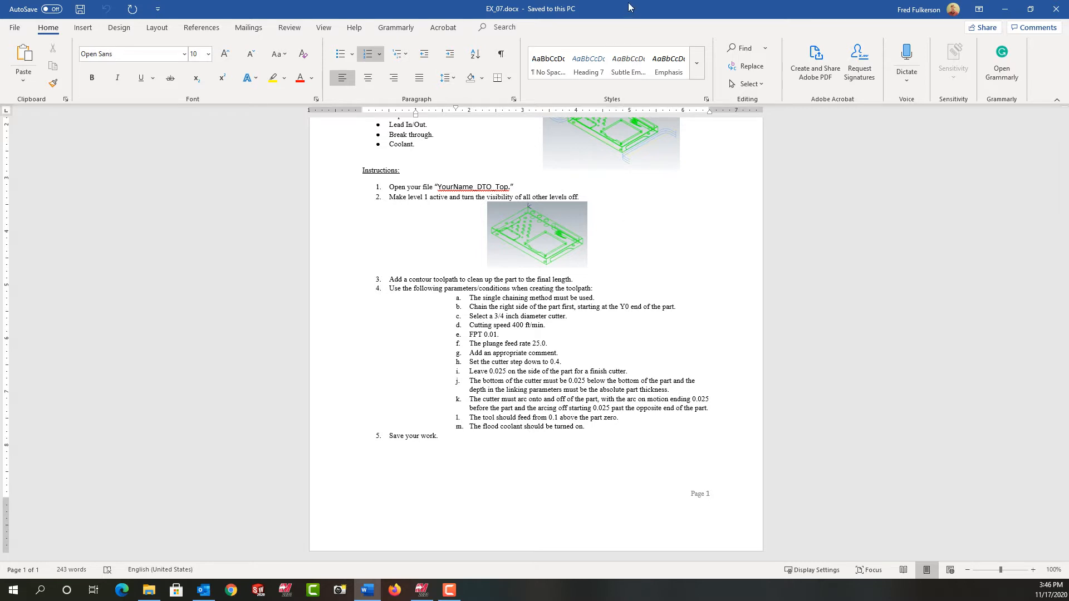
left_click_drag(627, 7, 323, 596)
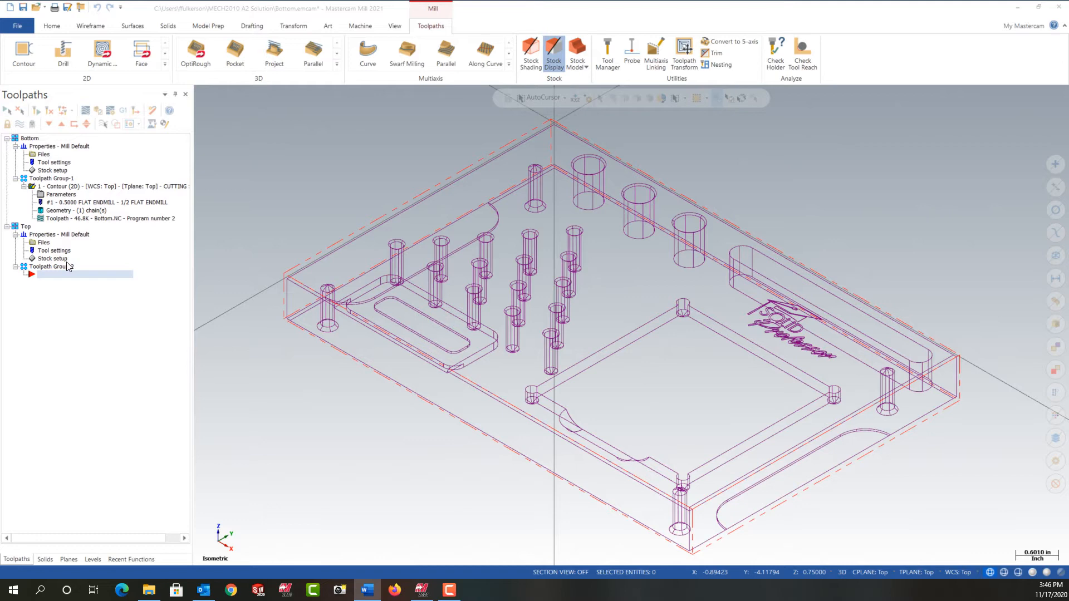
Start a 2D Contour toolpath and chain only the part's right upper edge on the solid, starting at the Y0 end
left_click(27, 58)
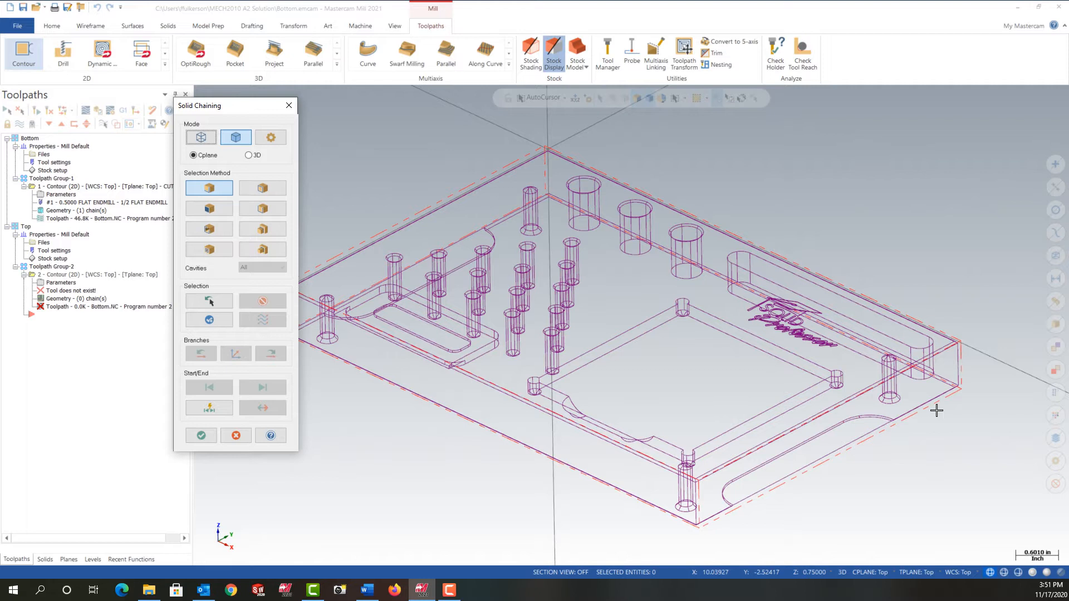
left_click(947, 352)
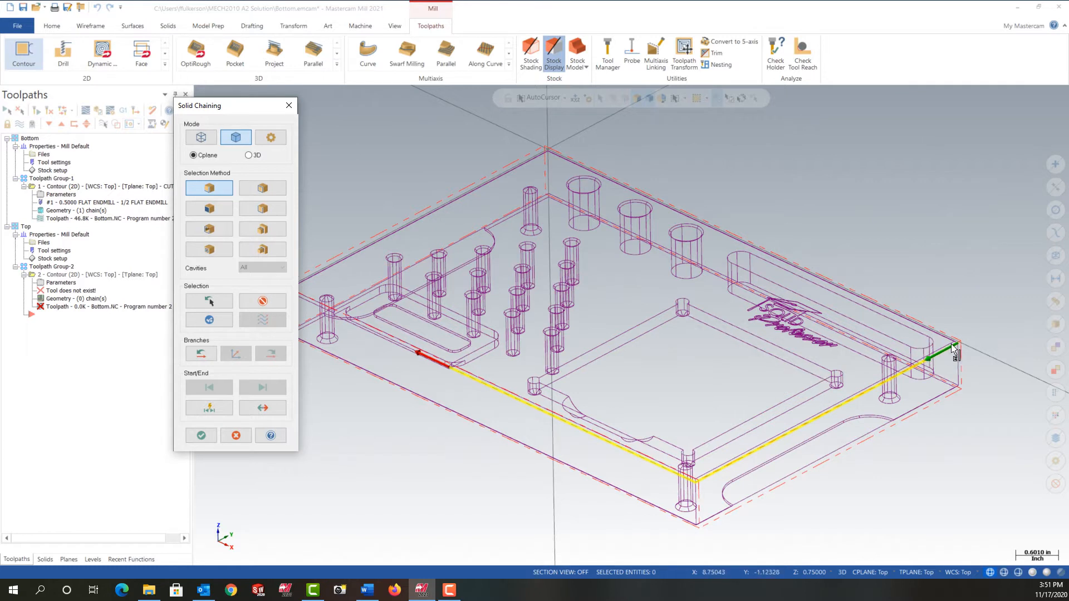
left_click(201, 356)
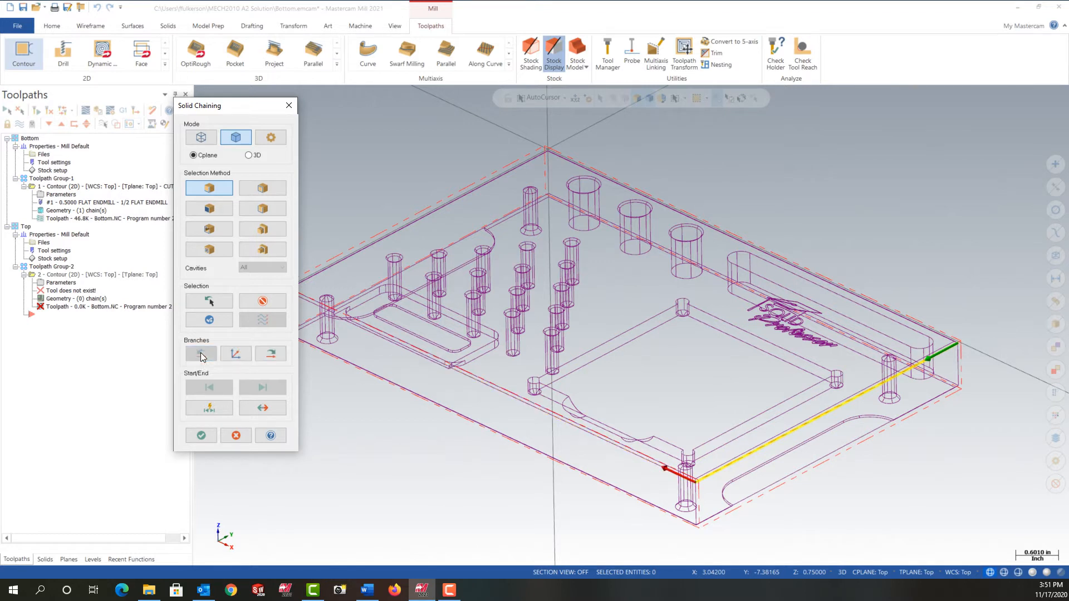
left_click(215, 323)
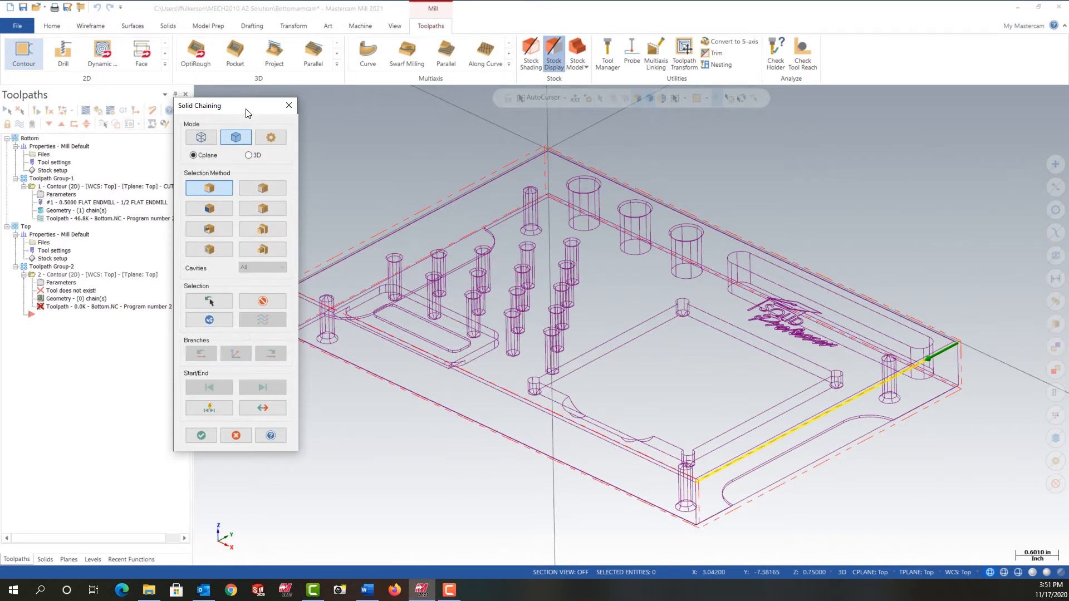
left_click_drag(247, 113, 103, 133)
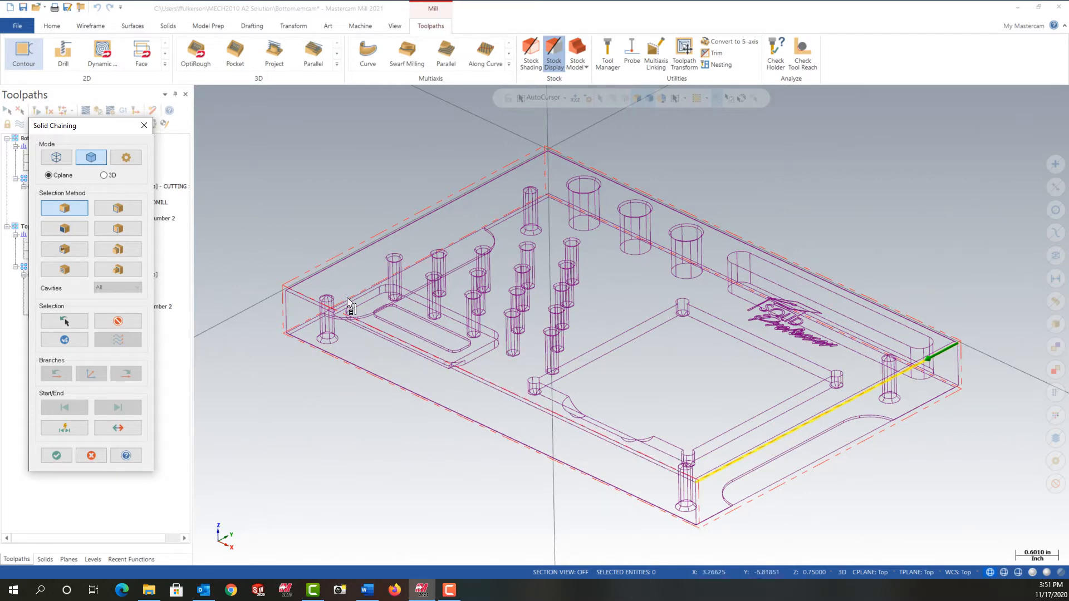
Chain only the part's left upper edge, starting at the end away from Y0, and accept both chains for the contour
middle_click_drag(327, 287, 390, 278)
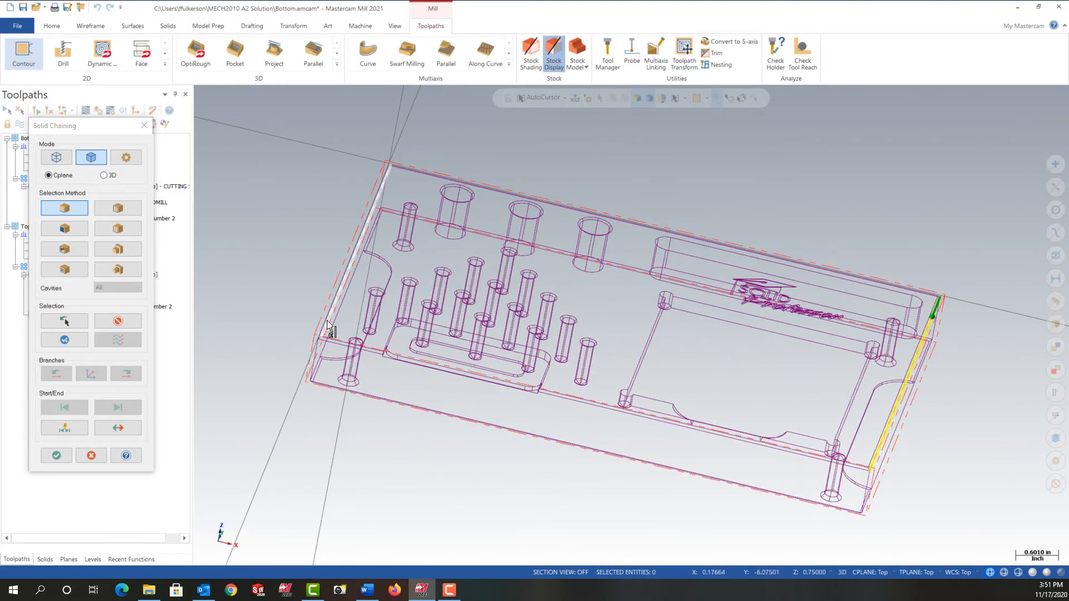
mouse_move(321, 328)
middle_mouse_down()
mouse_move(420, 294)
mouse_move(429, 345)
mouse_move(425, 318)
mouse_move(315, 328)
middle_mouse_up()
scroll(315, 321, "up", 10)
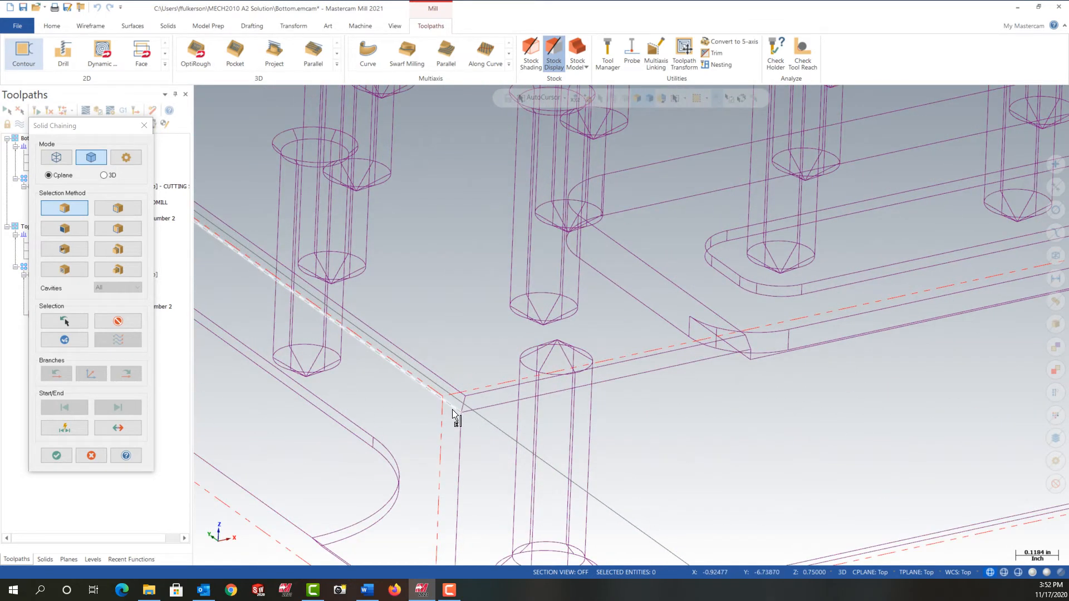
left_click(452, 409)
scroll(452, 409, "down", 6)
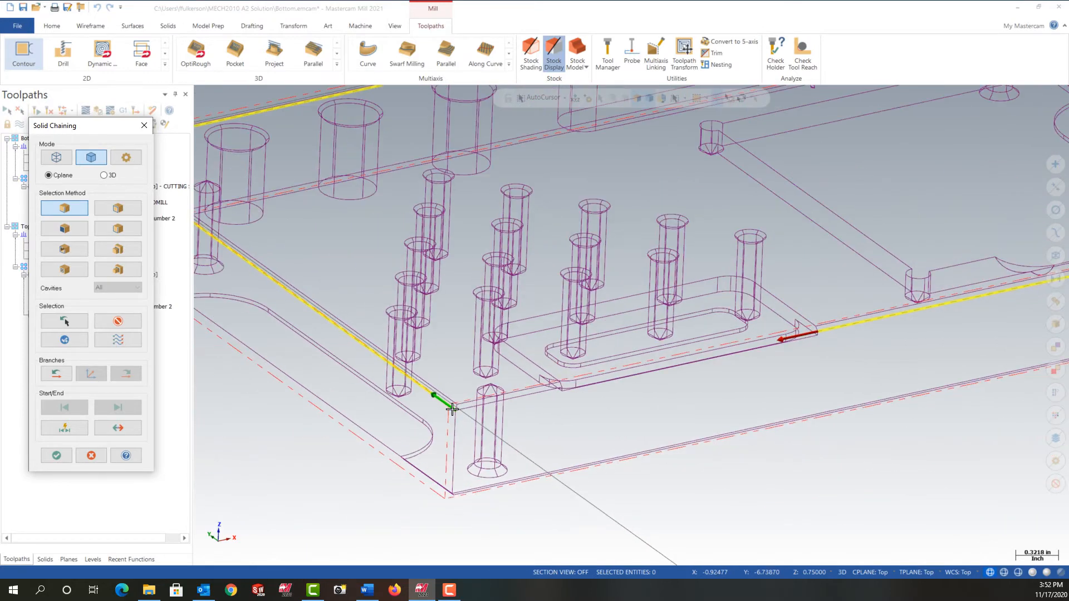
scroll(452, 410, "down", 4)
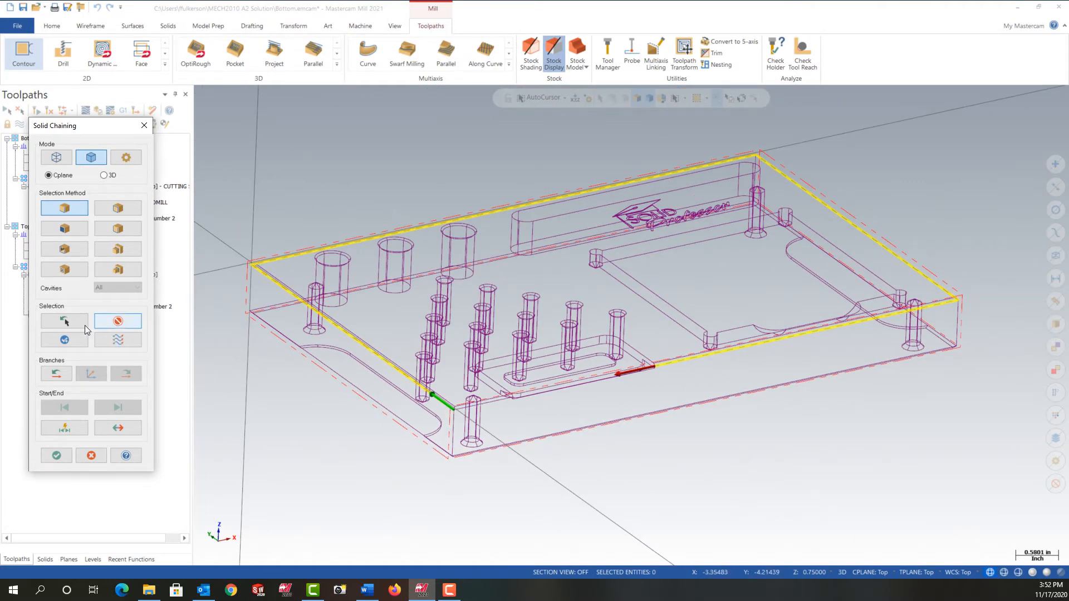
left_click(61, 374)
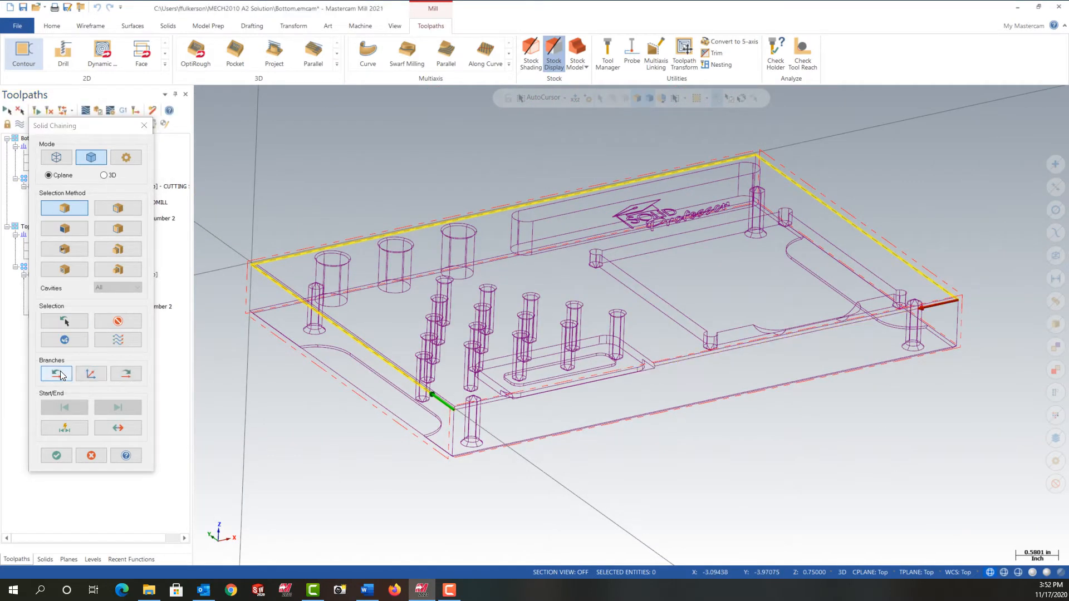
left_click(60, 374)
left_click(60, 374)
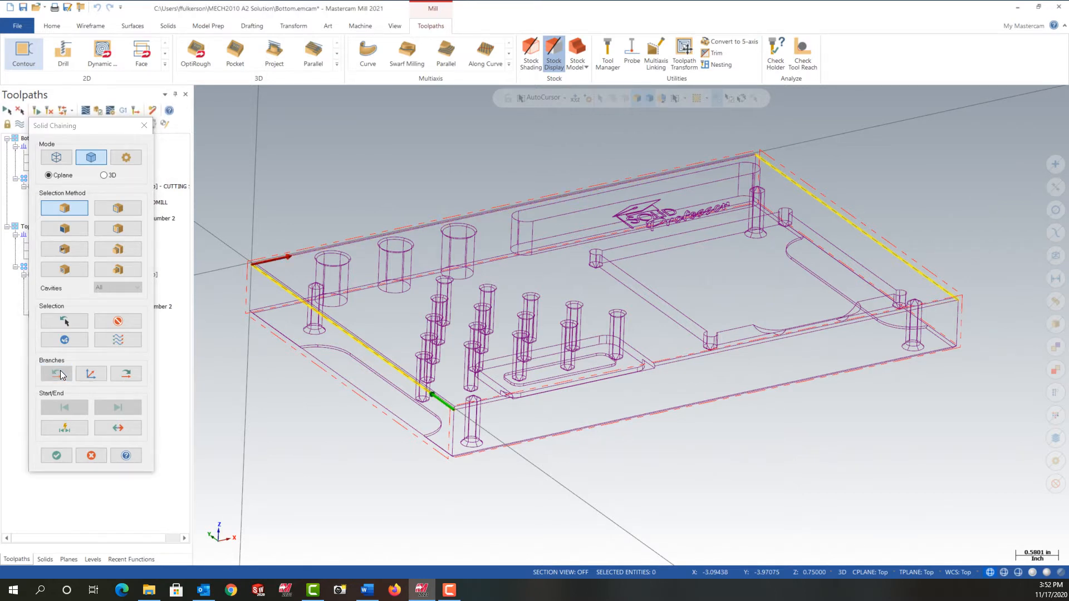
left_click(57, 456)
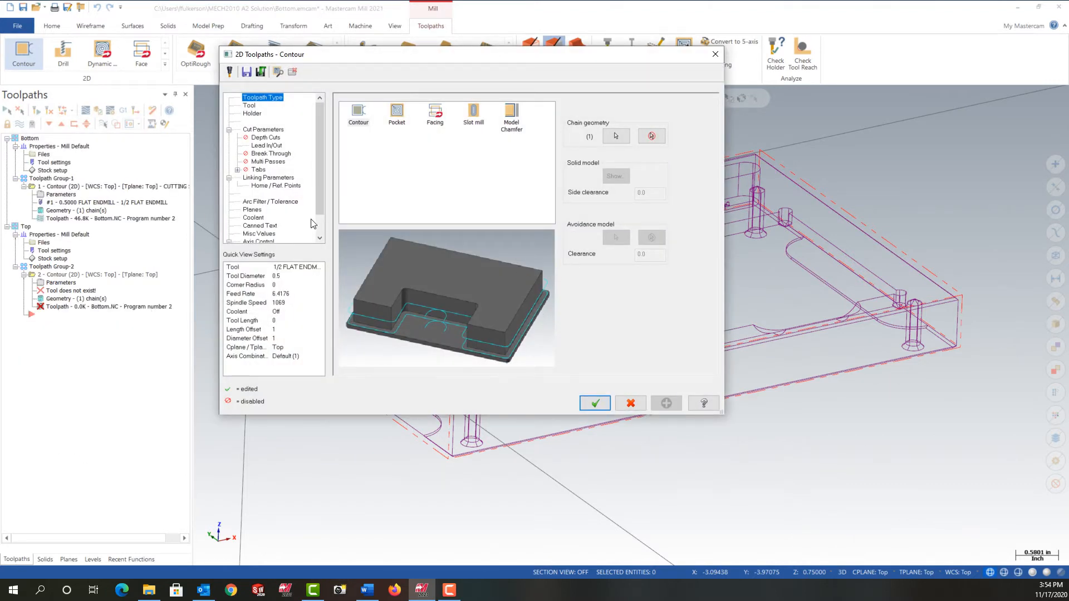
Filter the tool library for 0.75 diameter flat end mills and select the 3/4 FLAT ENDMILL for the contour
key("Down")
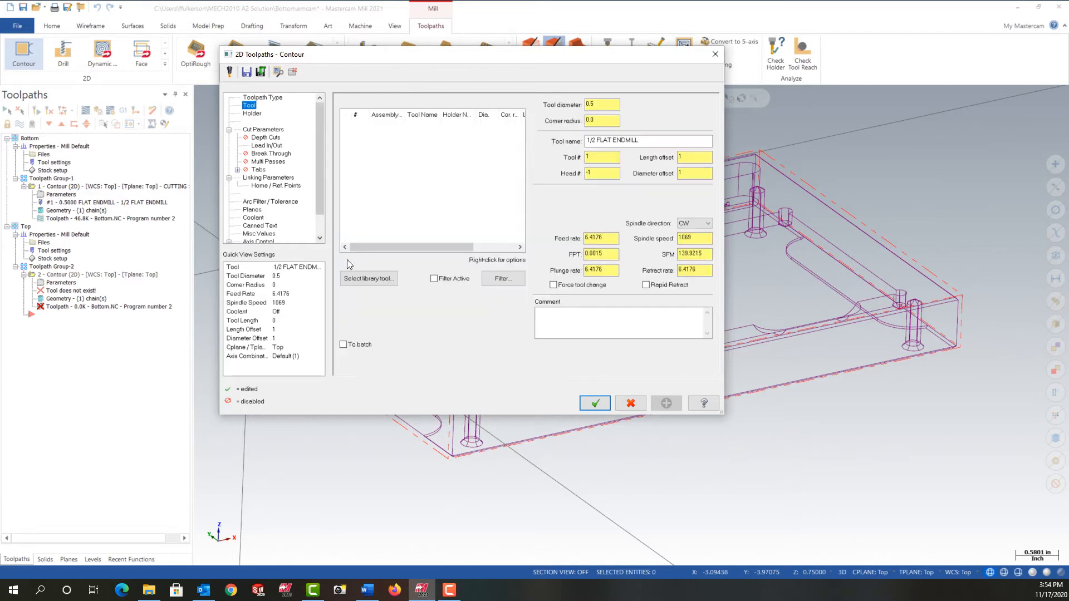
left_click(375, 280)
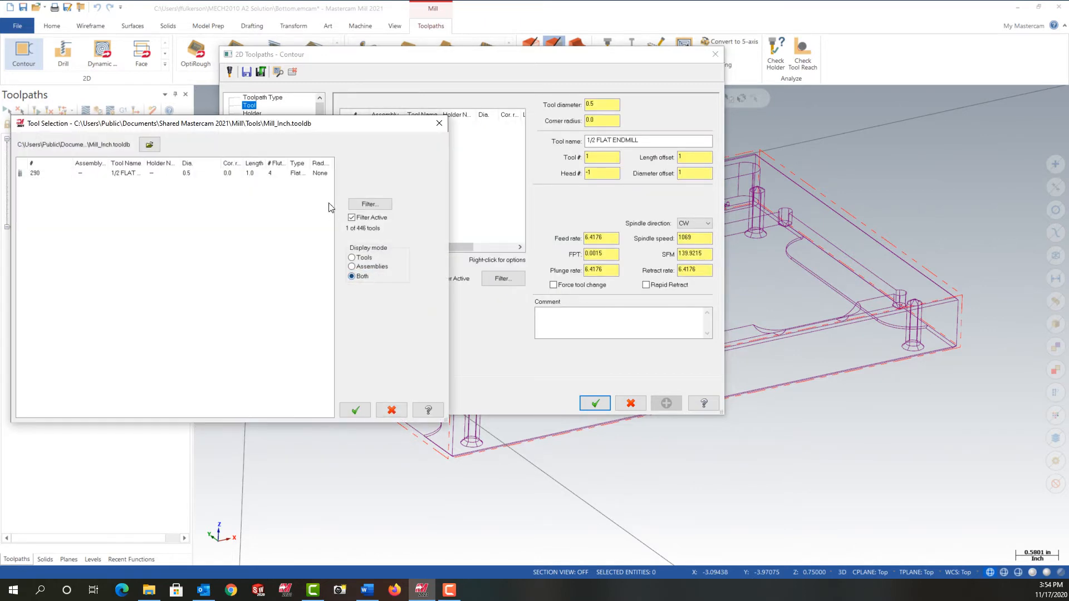
left_click_drag(331, 132, 443, 120)
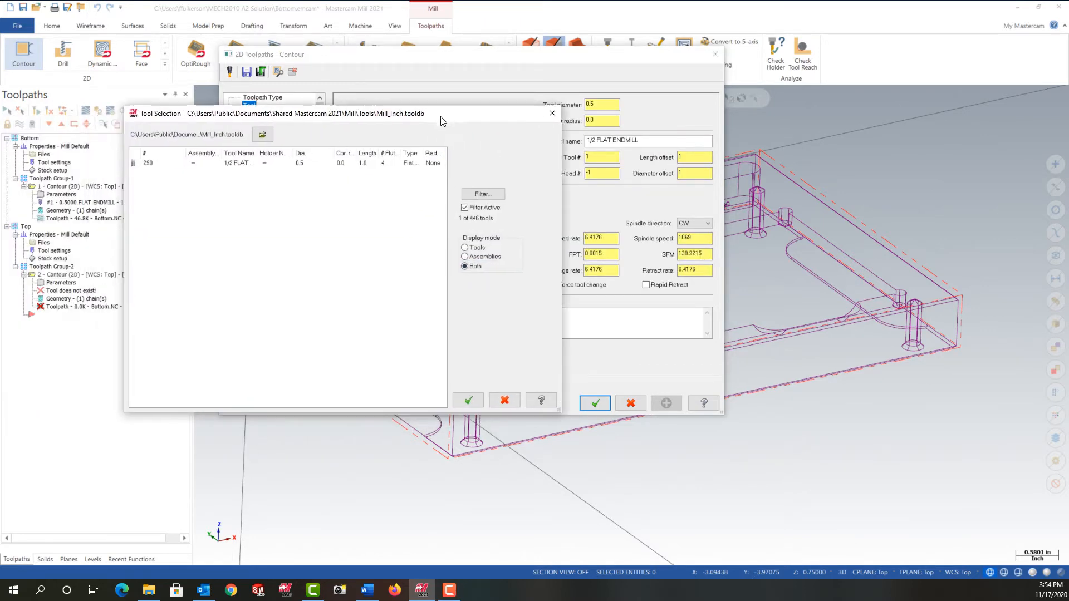
left_click(482, 194)
left_click(30, 165)
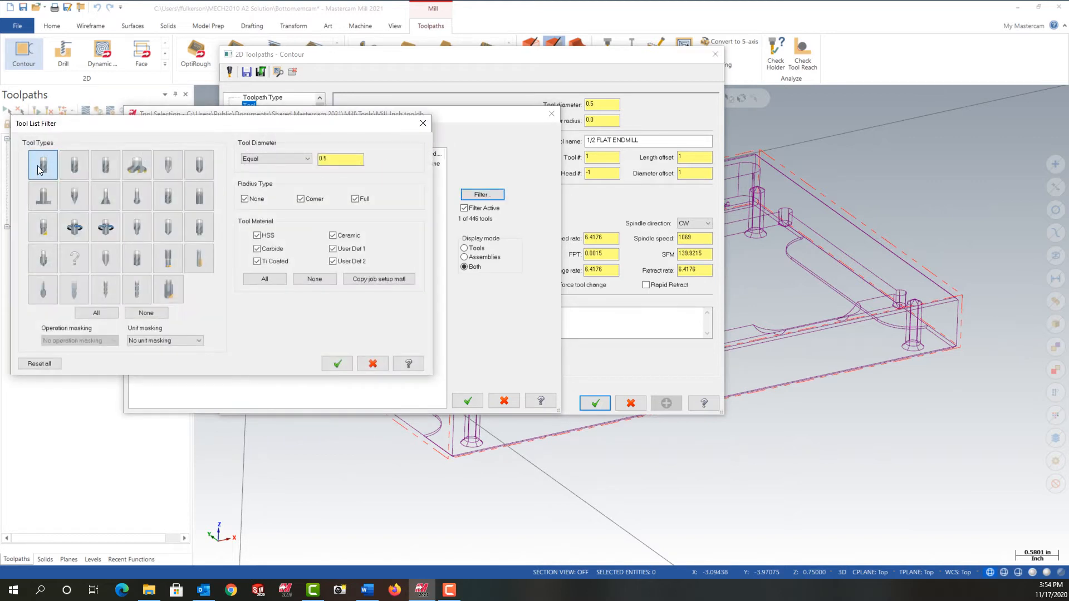
double_click(334, 159)
type("7")
left_click(338, 363)
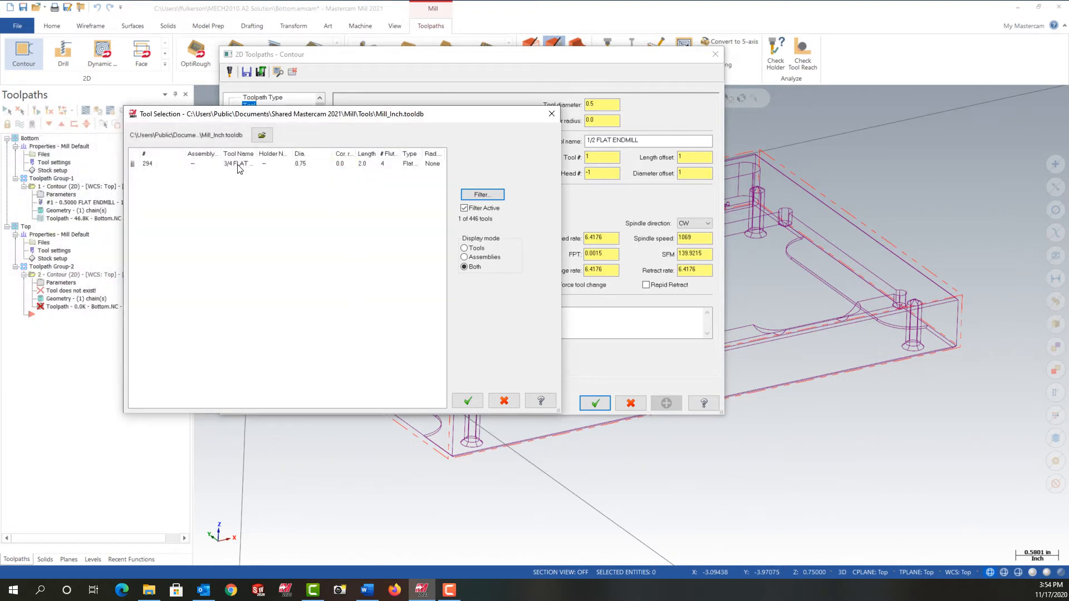
left_click(238, 166)
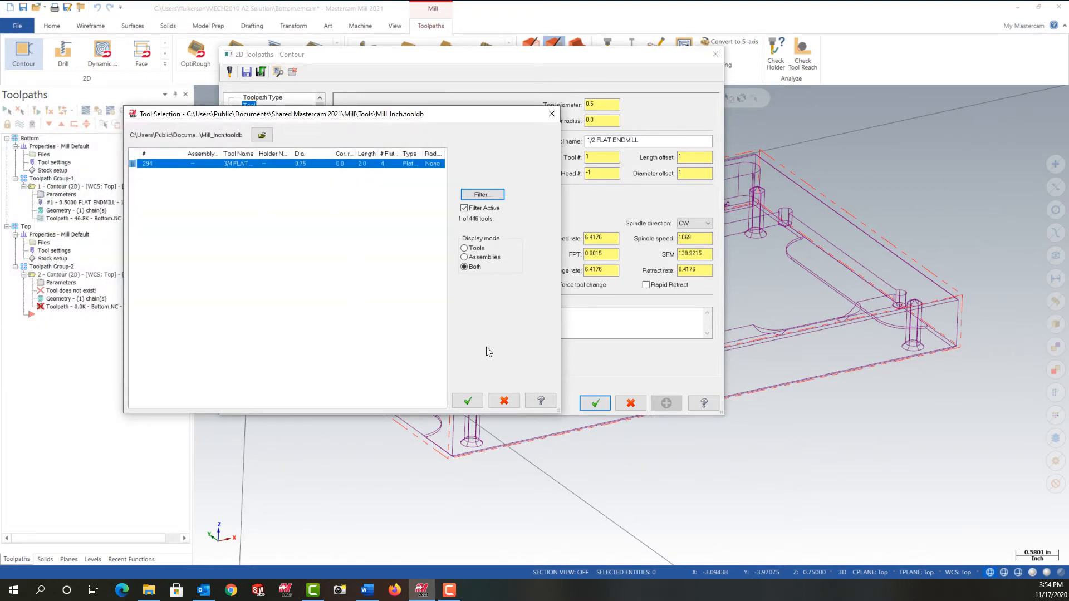
left_click(469, 401)
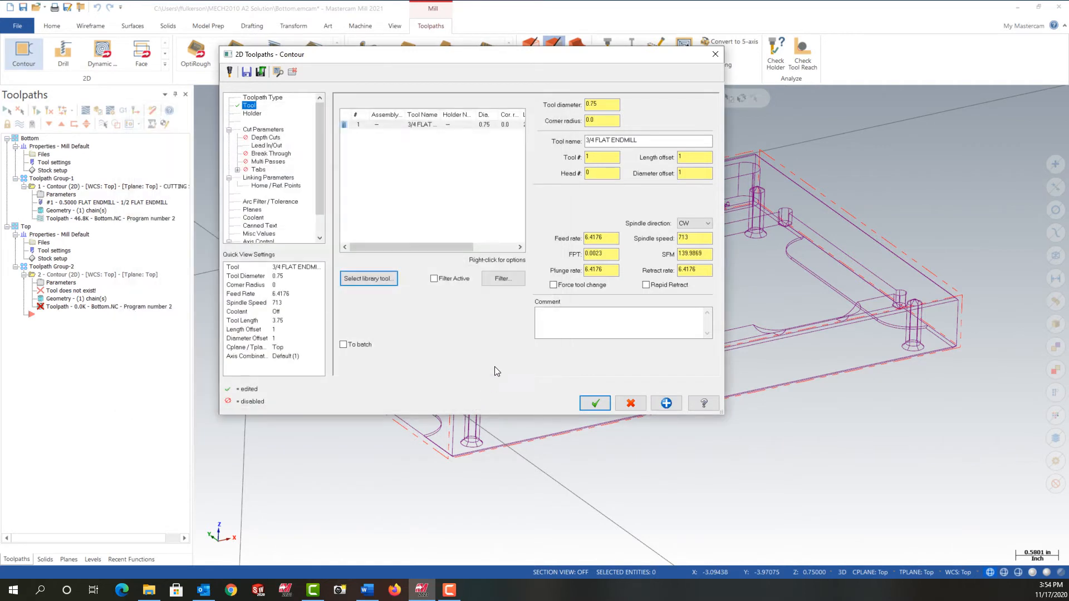
Enable rapid retract for the 3/4 end mill and set SFM to 400, FPT to 0.01 and plunge rate to 25.0
left_click(646, 285)
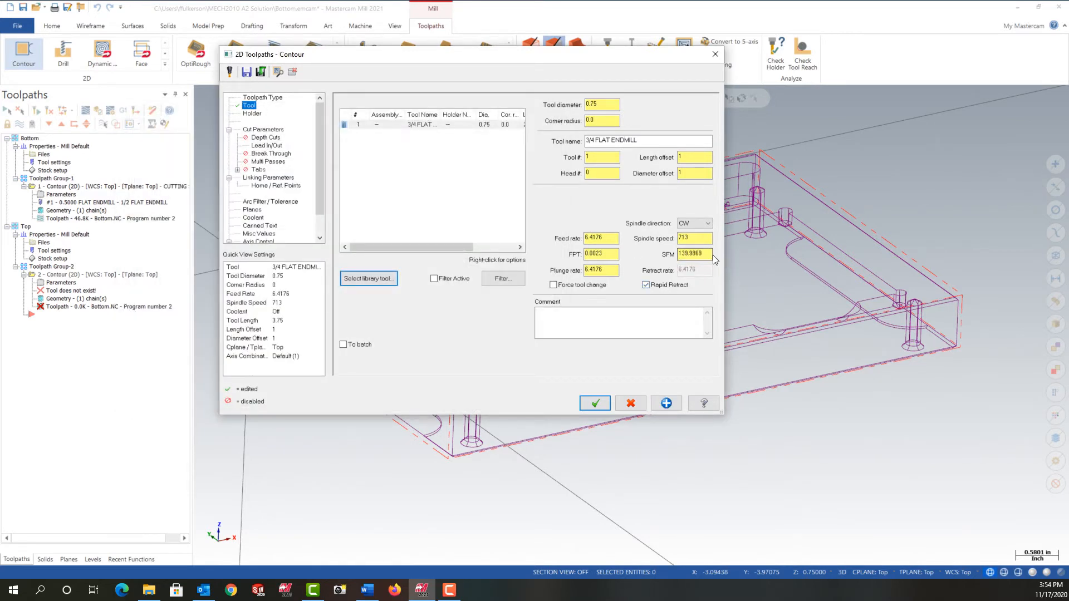
left_click_drag(711, 254, 648, 255)
type("400")
key("Return")
left_click(613, 255)
left_click_drag(613, 254, 565, 258)
type("0.01")
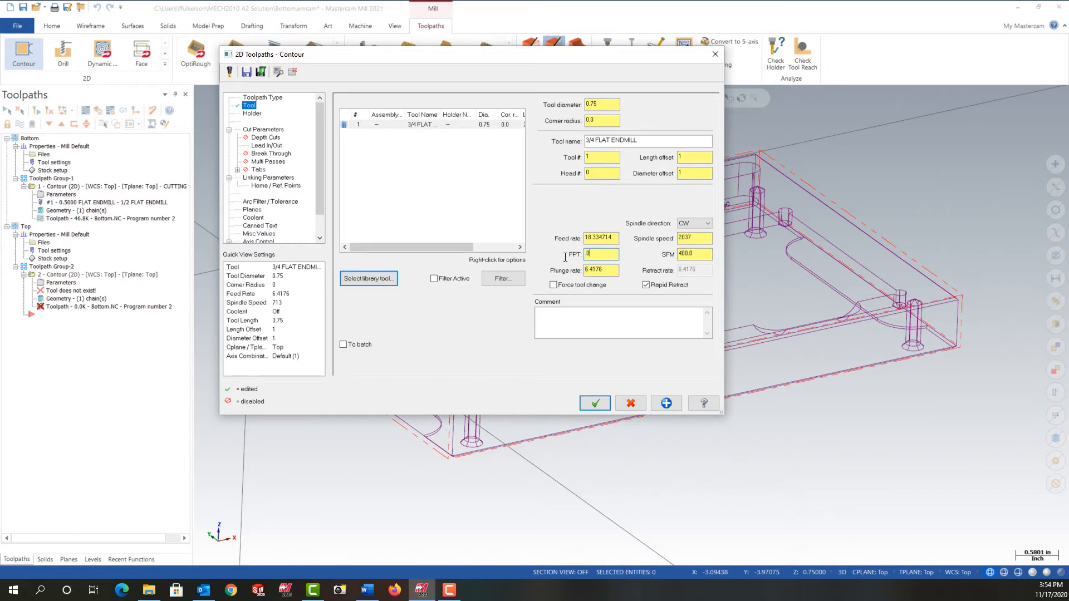
key("Return")
left_click_drag(609, 273, 578, 270)
type("25.0")
Enter the contour comment "MACHINE ENDS TO CLEAN UP, LEAVE 0.025 FOR FINSIH CUT"
left_click(563, 317)
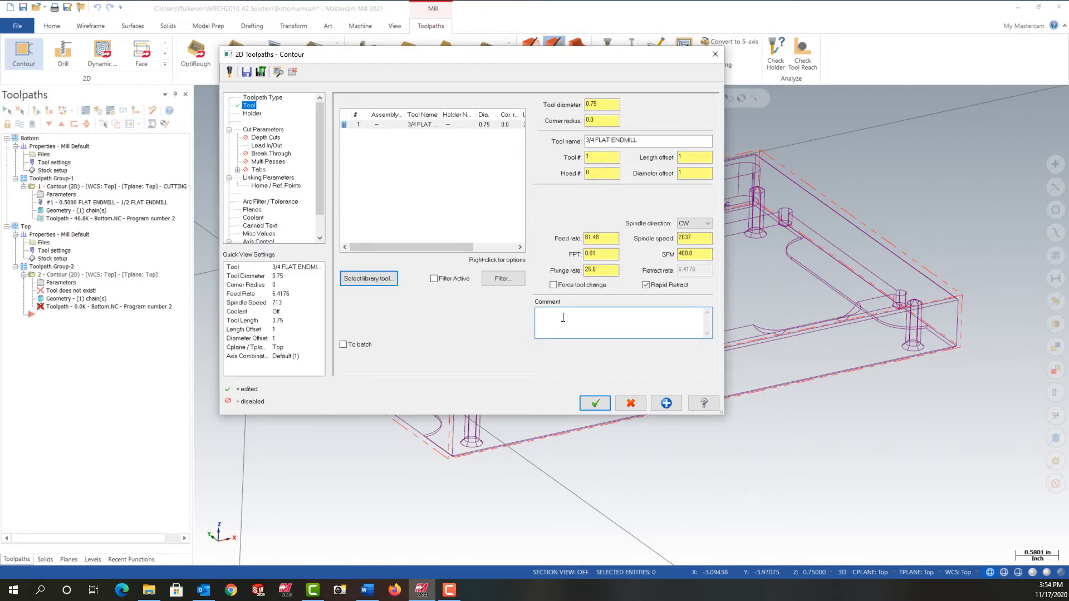
type("MACHINE ENDS TO CLEAN UP, LEAVE")
type("0.025 FOR FINSIH CUT")
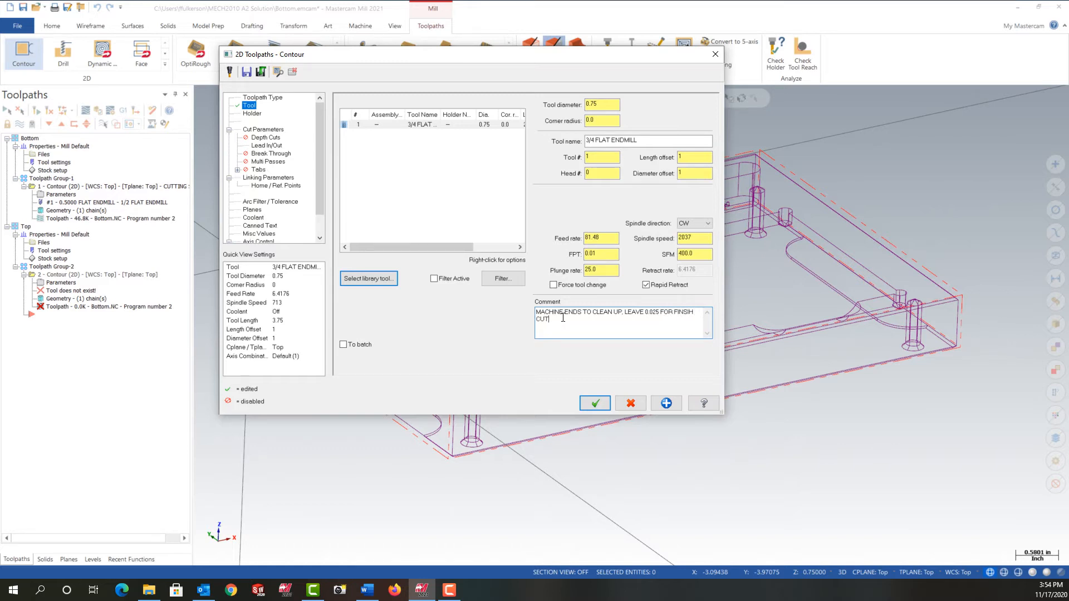
Set the stock to leave on walls to 0.025 and extend both the start and end of the contour by 0.025
left_click(281, 131)
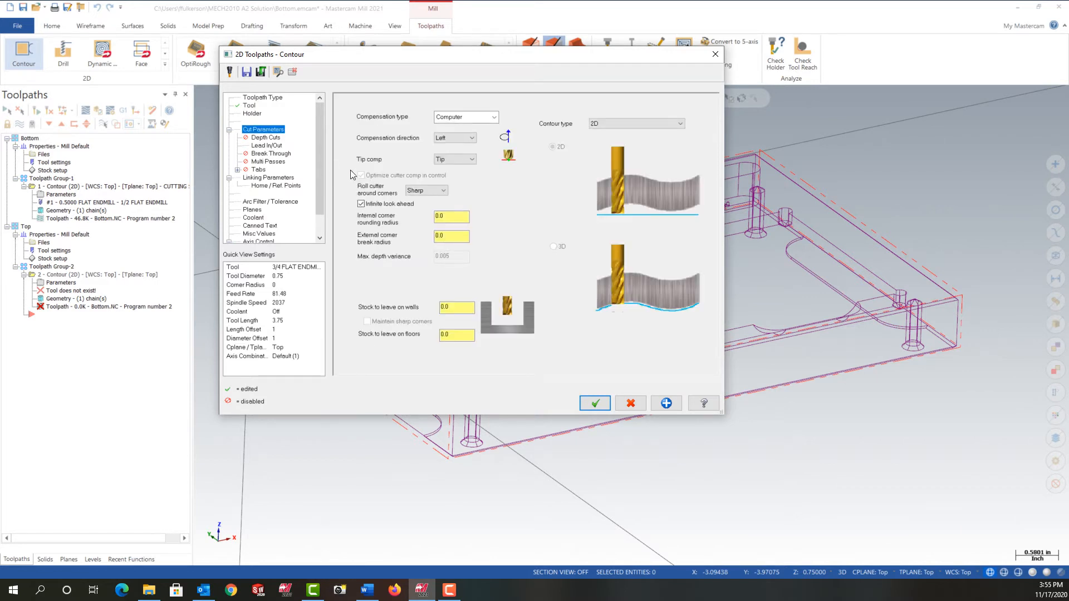
left_click(455, 308)
left_click(272, 147)
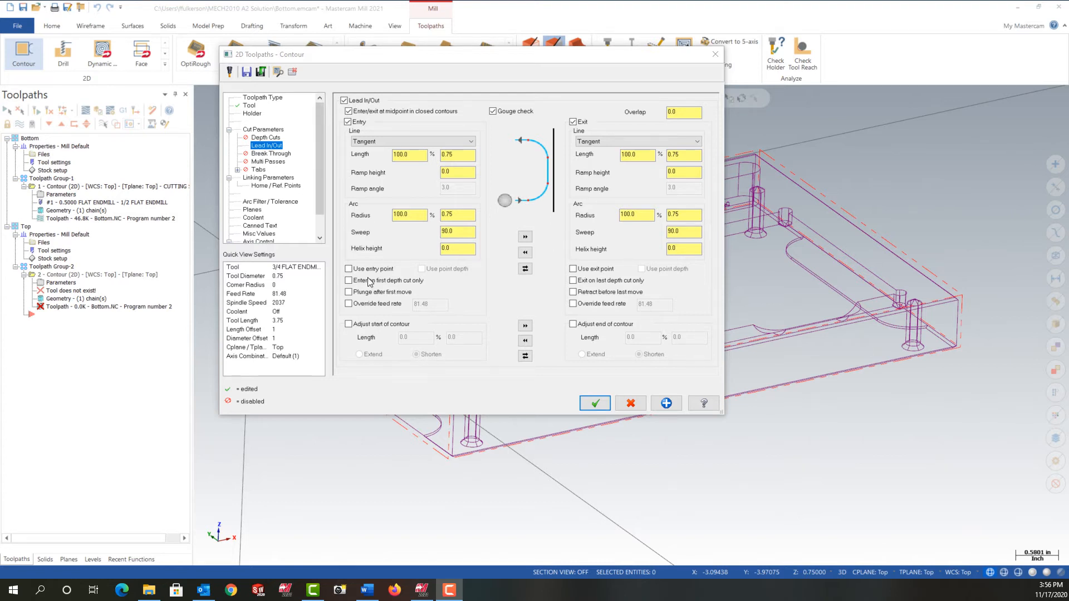
left_click(349, 324)
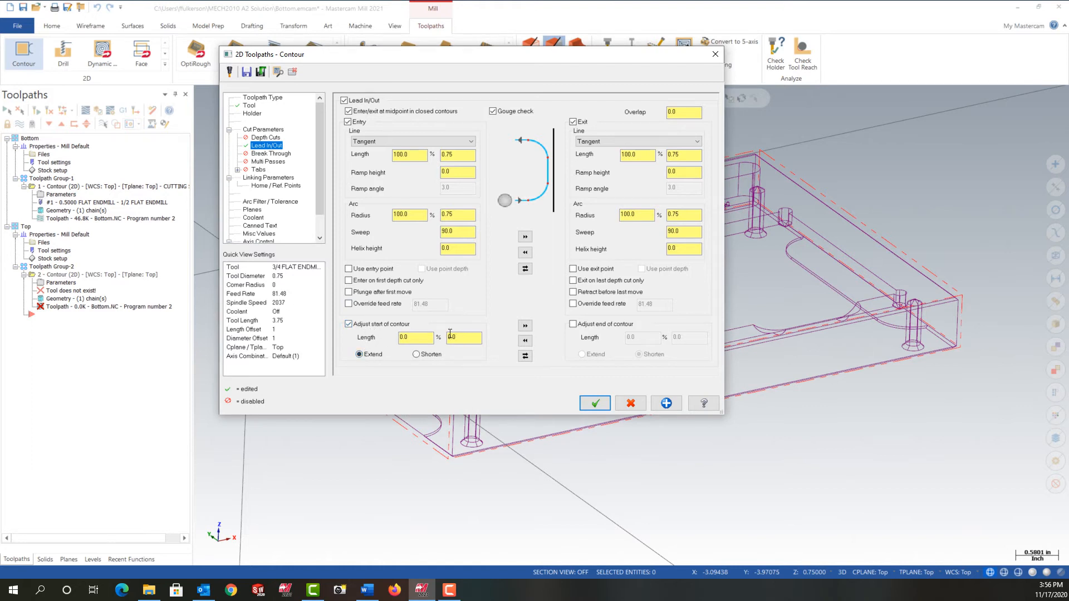
left_click(417, 337)
left_click_drag(464, 338, 447, 339)
type("0.025")
left_click(525, 325)
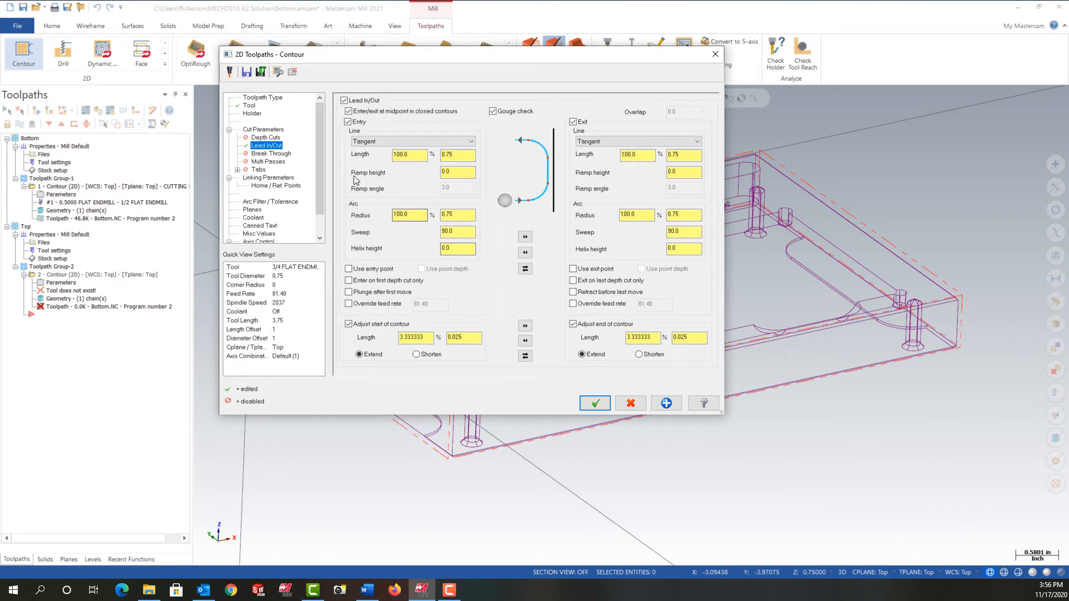
Enable break through for the contour and enter the break through amount
left_click(278, 155)
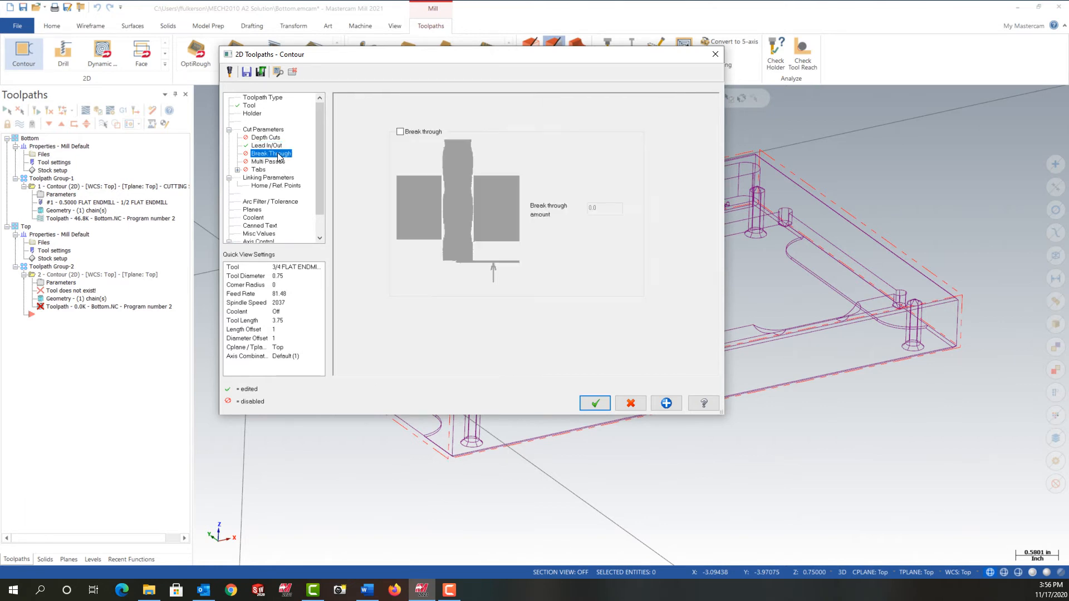
left_click(401, 132)
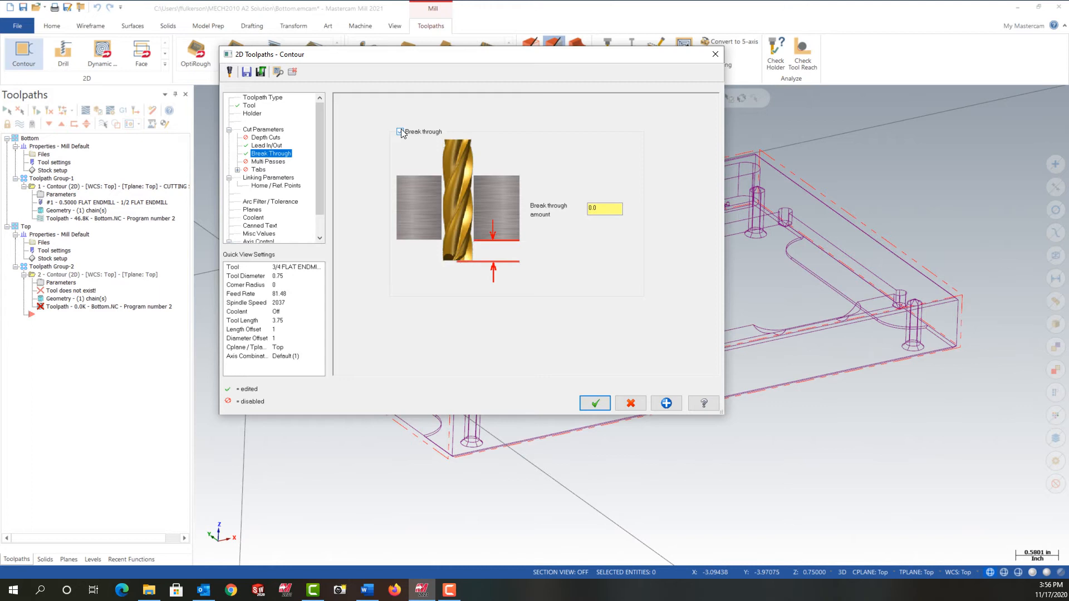
left_click(601, 207)
type("25")
Enable depth cuts with a max rough step of 0.4, leaving multi passes off
left_click(263, 139)
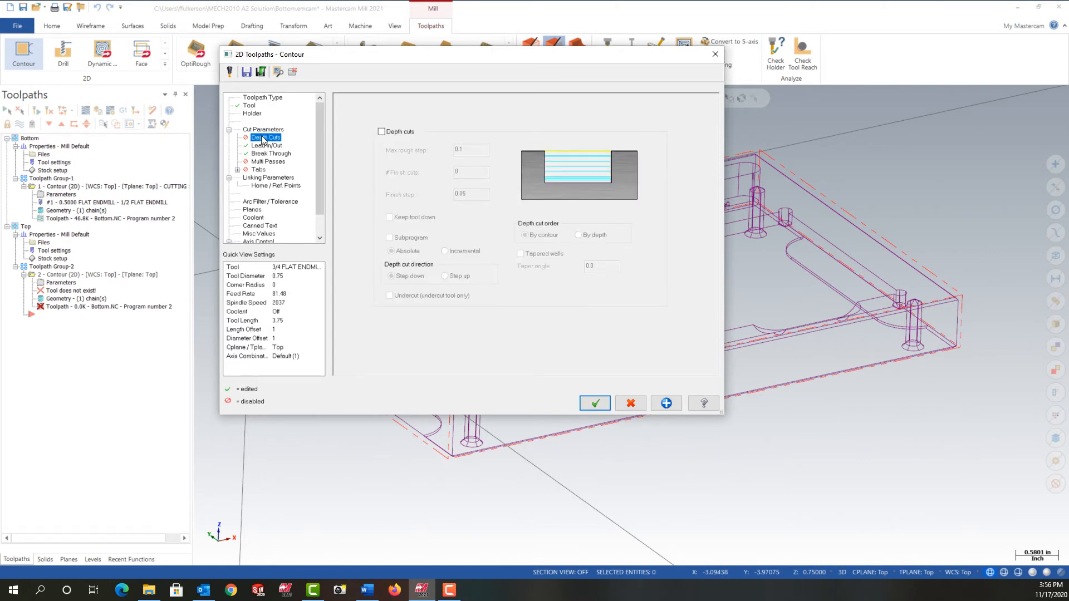
left_click(382, 132)
key("Tab")
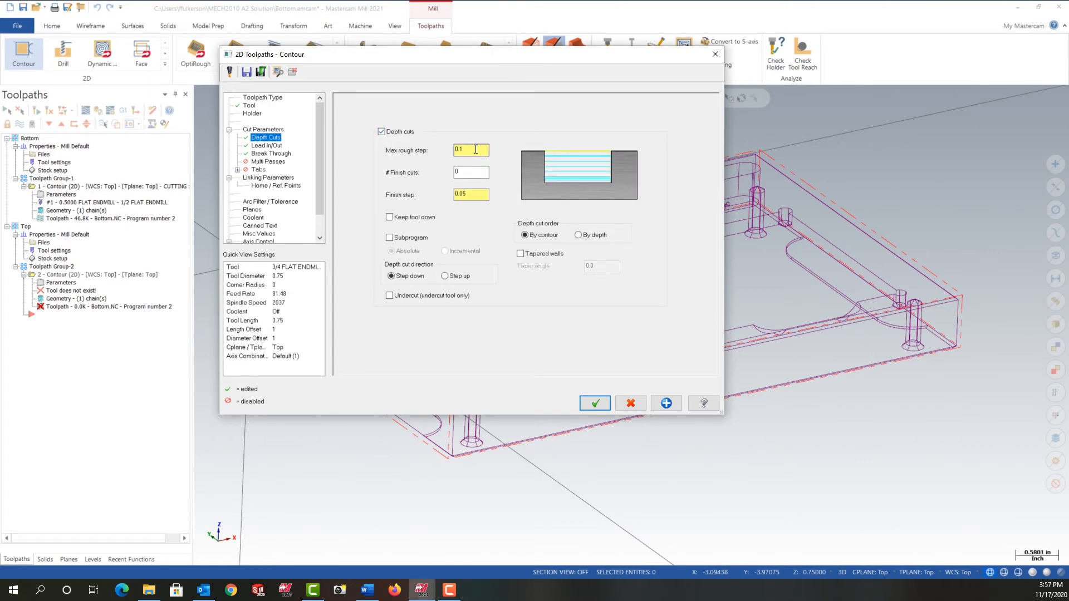
type("0.")
left_click(275, 162)
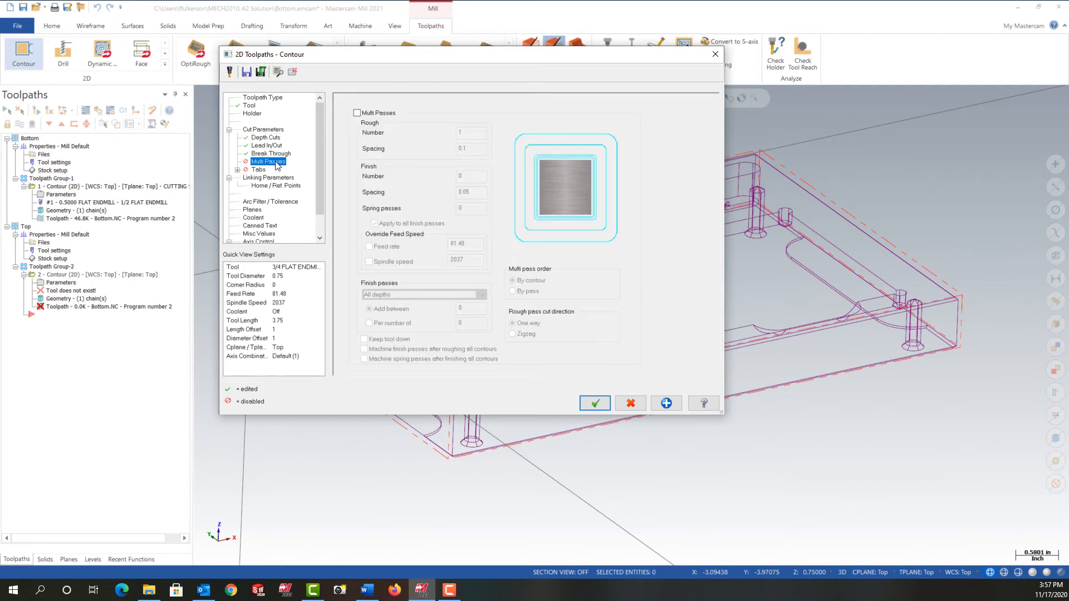
Make the retract, feed plane and depth absolute, set the feed plane to 0.1 and pick the part's bottom corner for a -0.75 depth
left_click(278, 178)
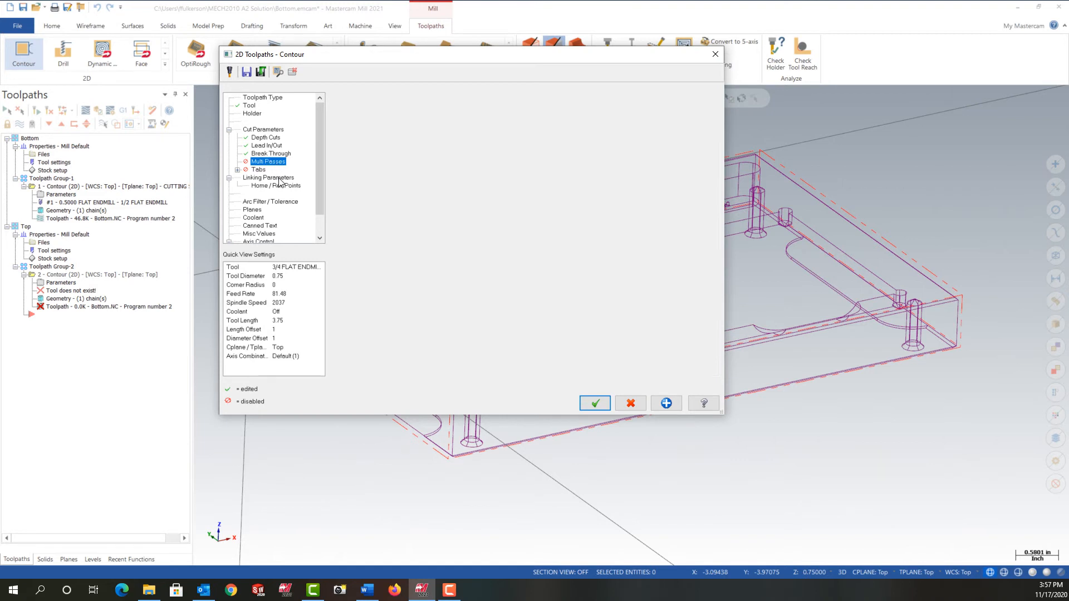
left_click(586, 230)
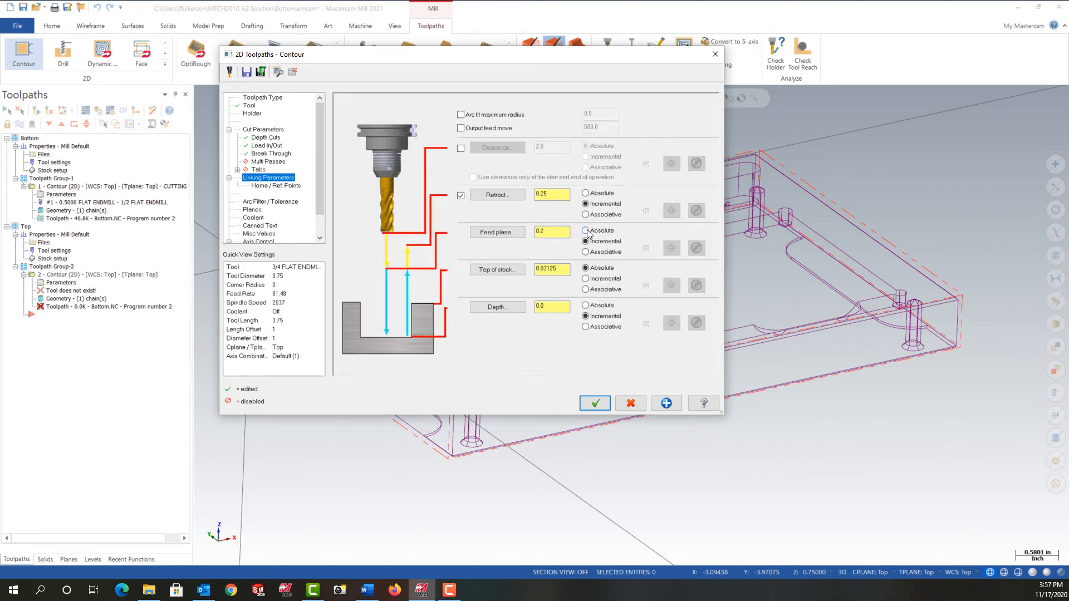
left_click(585, 193)
left_click(586, 305)
left_click_drag(560, 233, 535, 233)
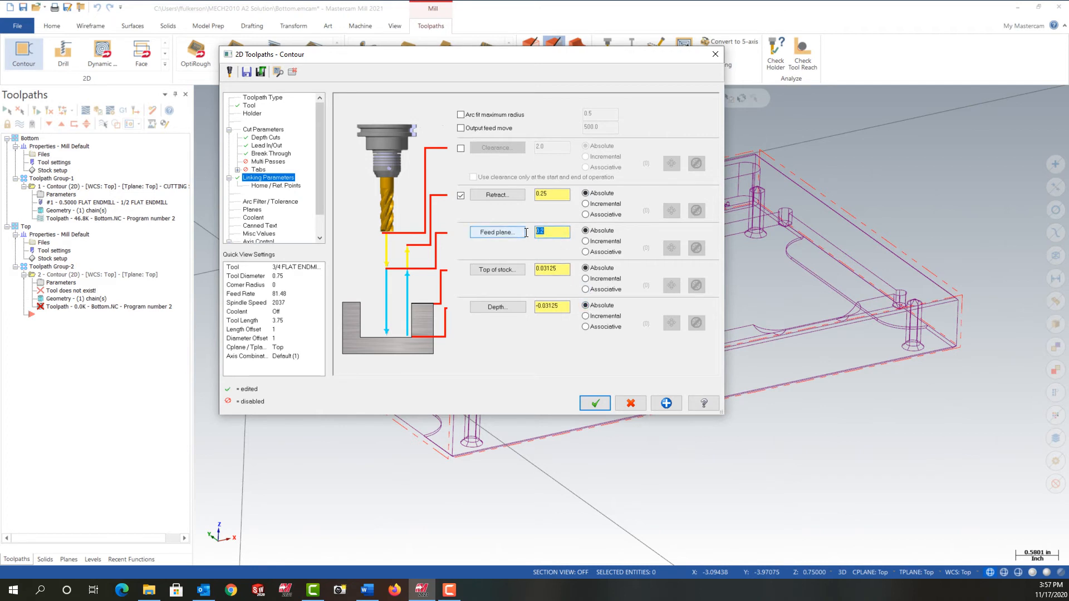
type("0.")
left_click(497, 307)
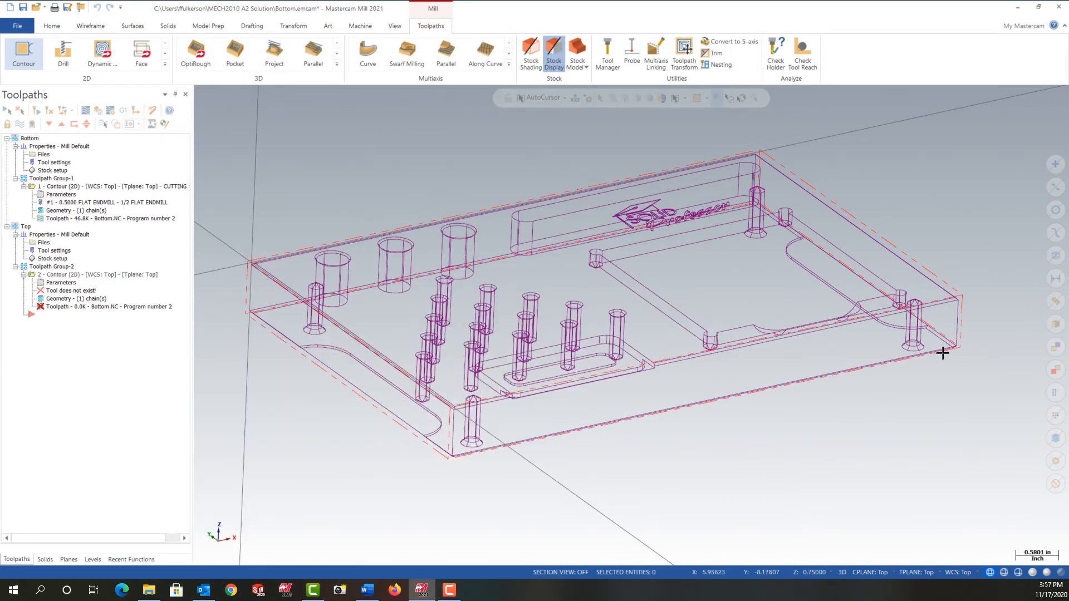
middle_click_drag(944, 354, 779, 362)
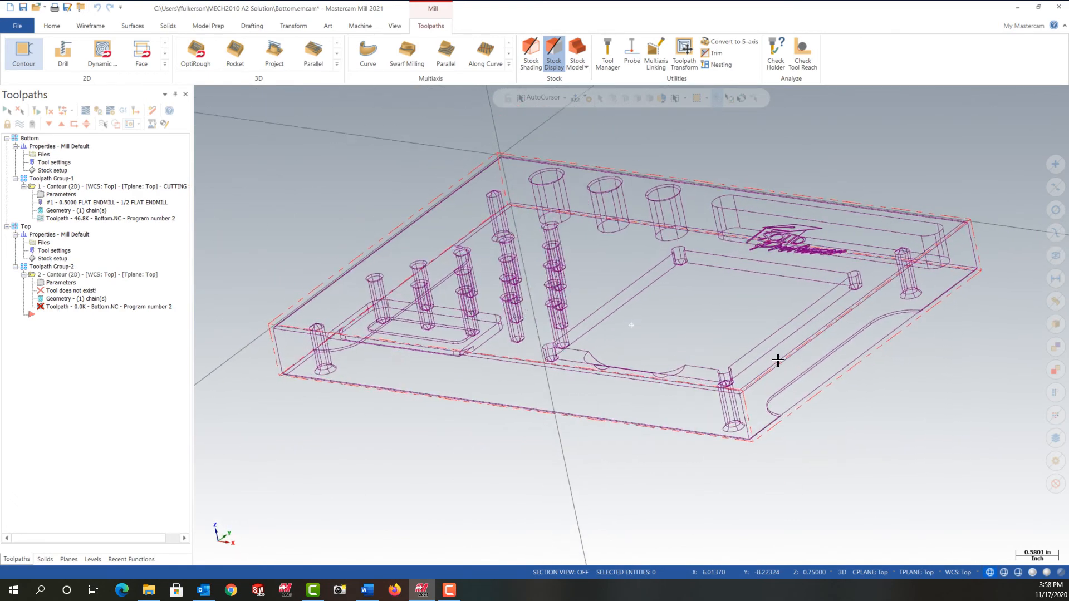
left_click(781, 405)
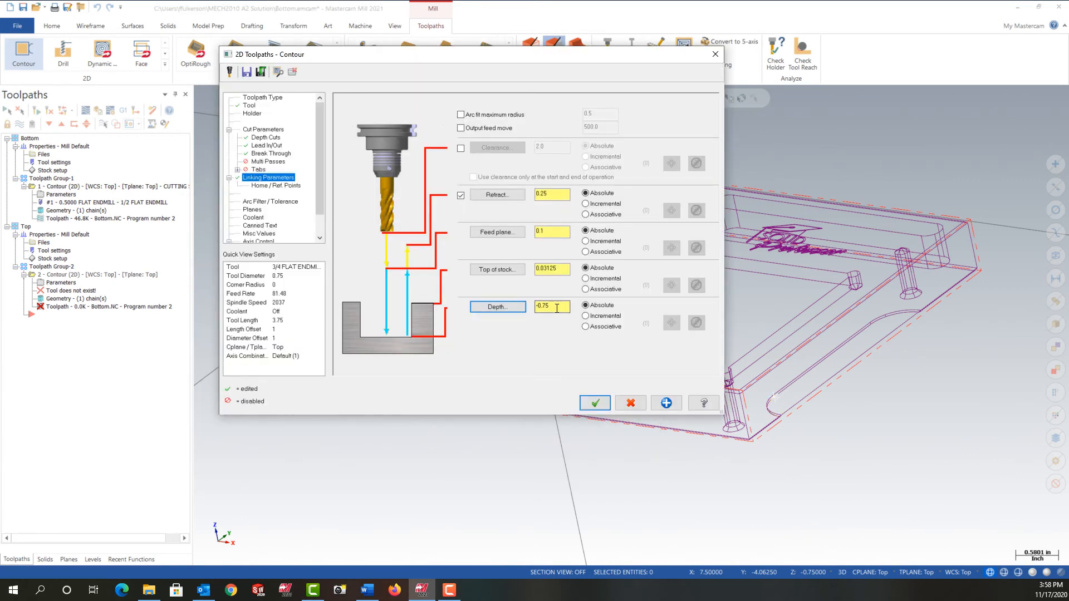
Turn flood coolant on and accept the parameters to generate the contour toolpath
left_click(259, 219)
left_click(552, 161)
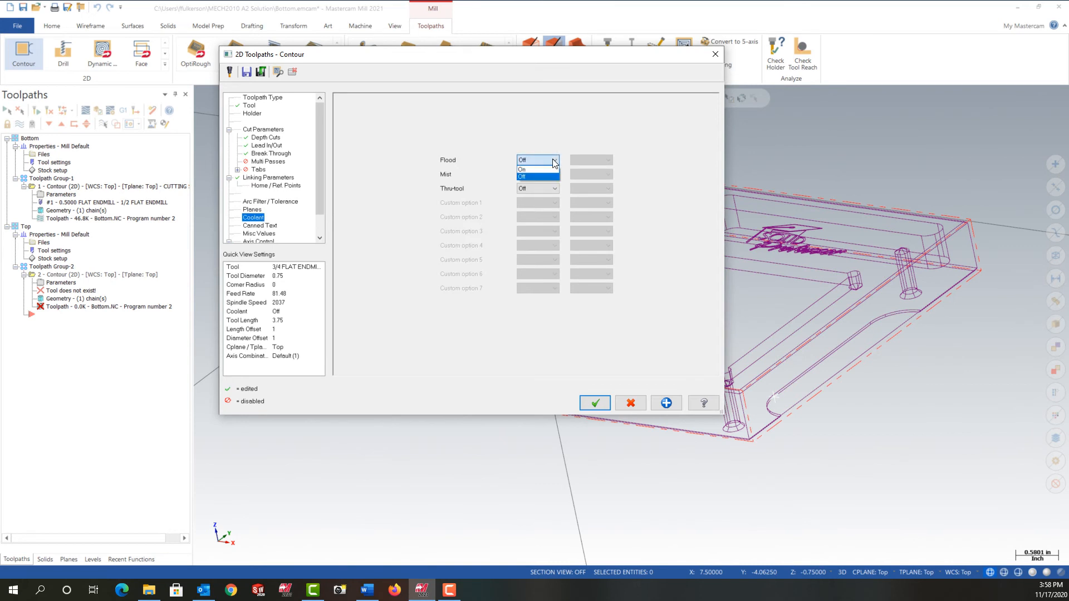
left_click(532, 170)
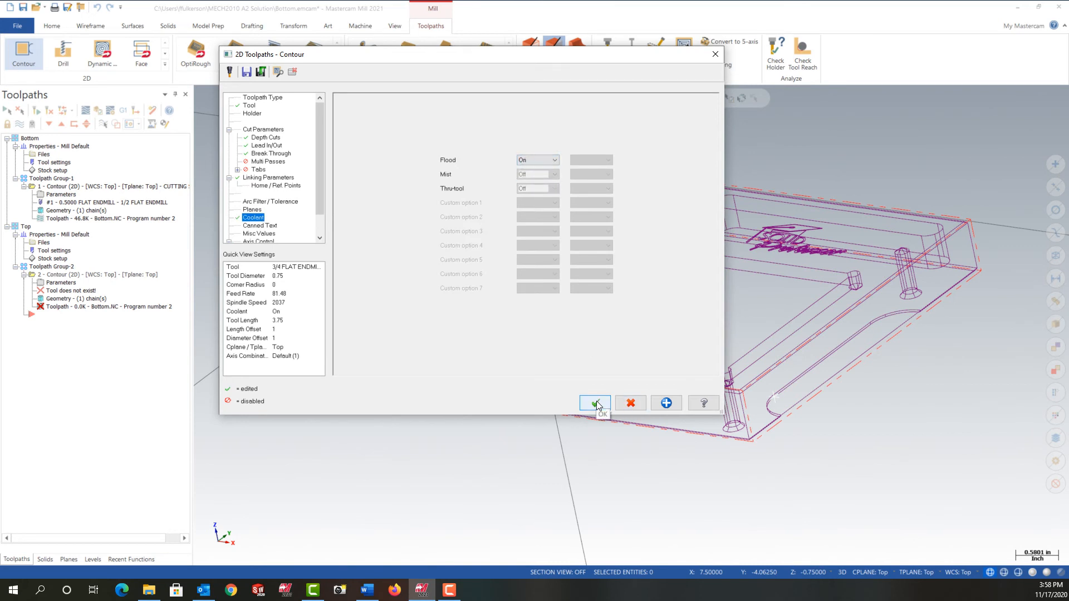
left_click(596, 403)
right_click(791, 165)
left_click(822, 264)
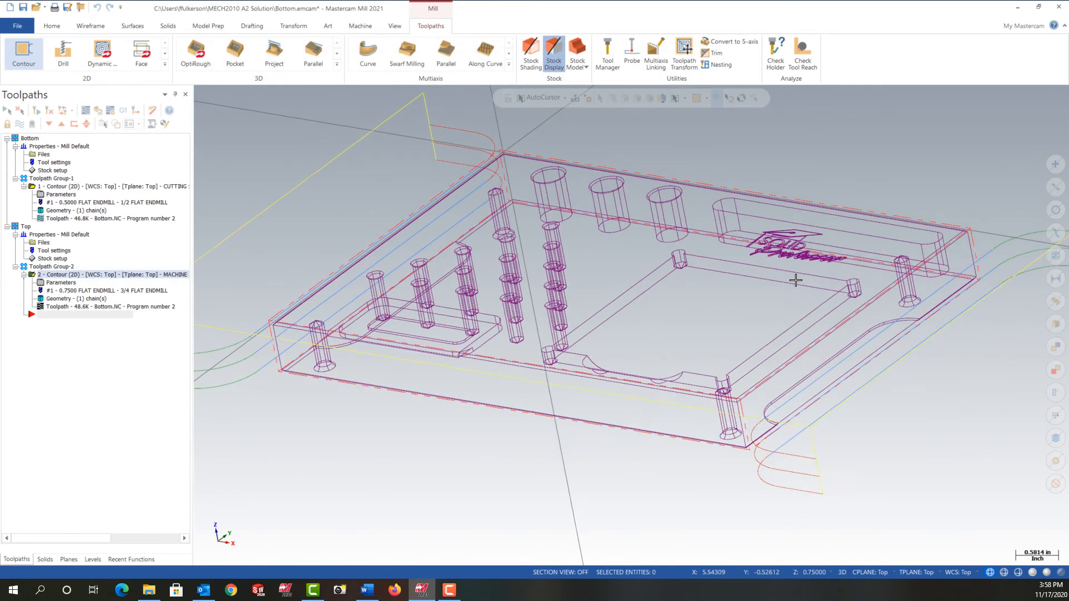
scroll(631, 428, "down", 1)
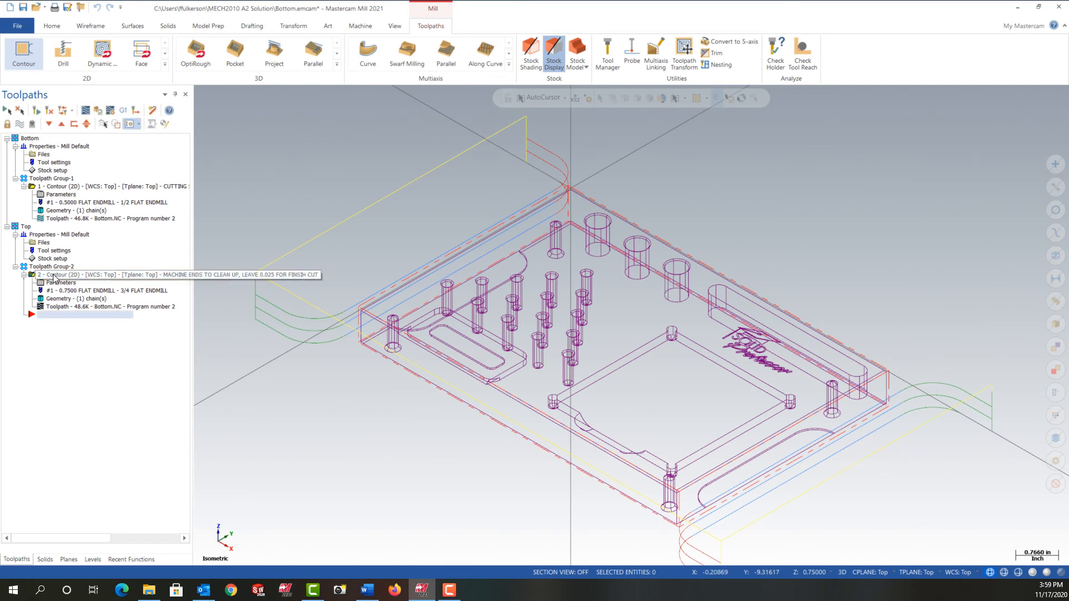
Copy contour operation 2 to the end of Toolpath Group-2 and place the insert position below the copy
right_click_drag(53, 275, 37, 316)
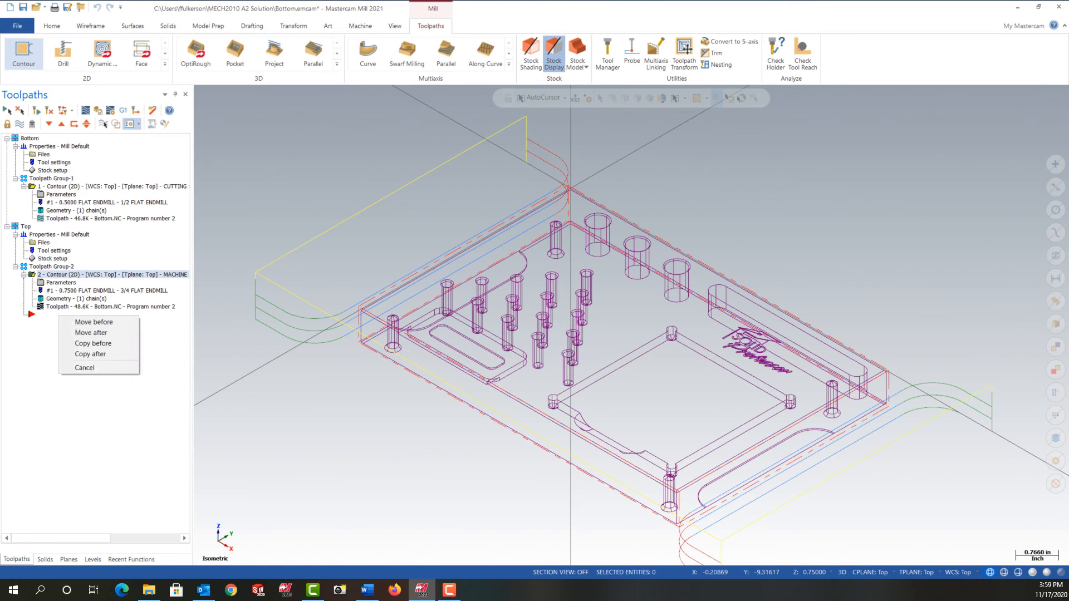
left_click(96, 353)
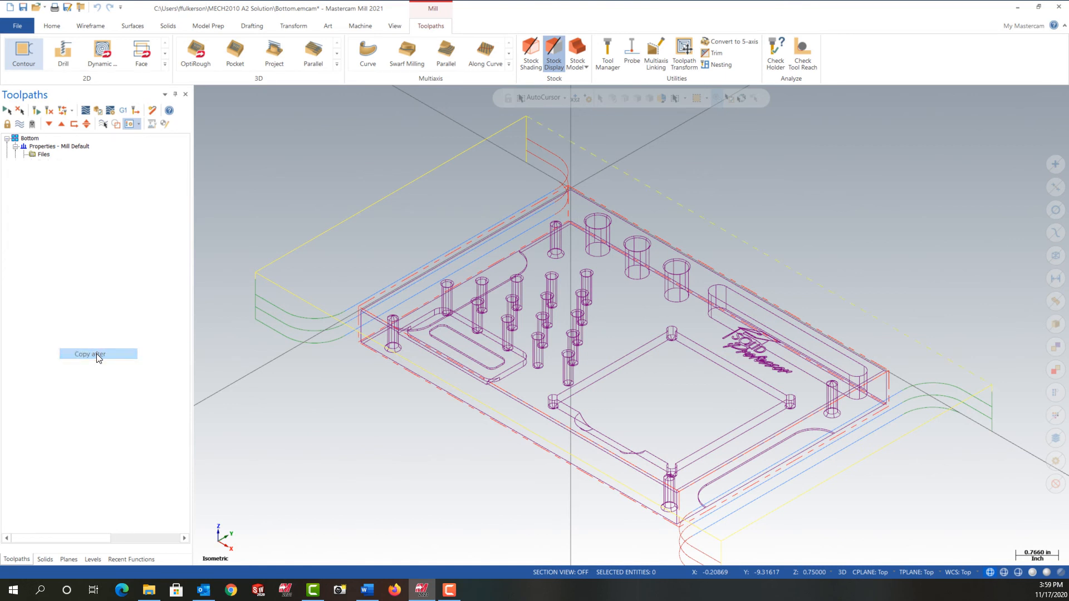
left_click(49, 123)
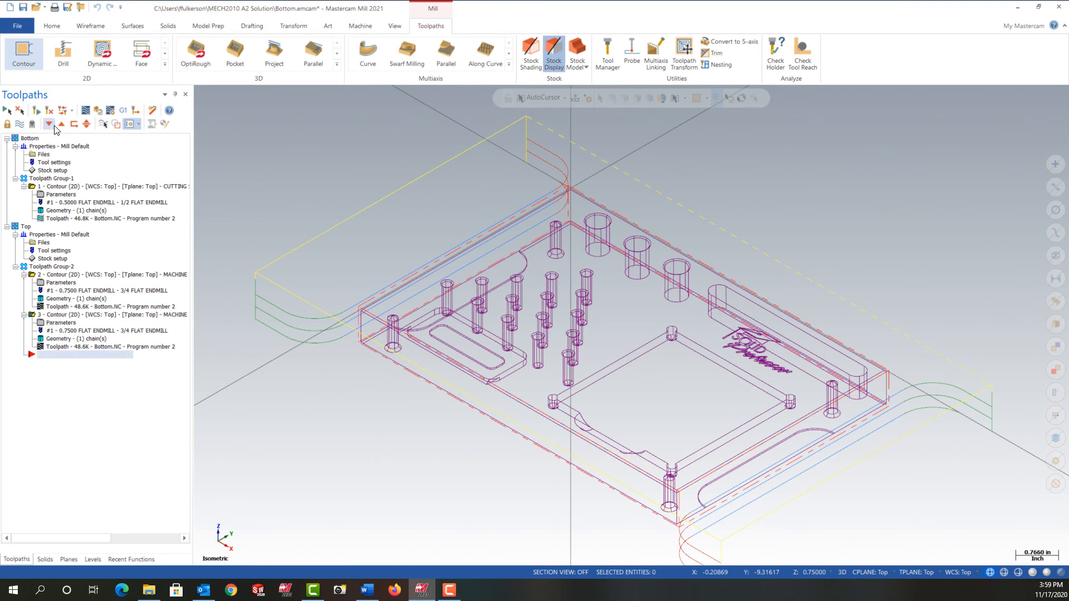
Assign the copied contour a second 3/4 FLAT ENDMILL from the library and delete "LEAVE 0.025 FOR FINSIH CUT" from its comment
left_click(47, 324)
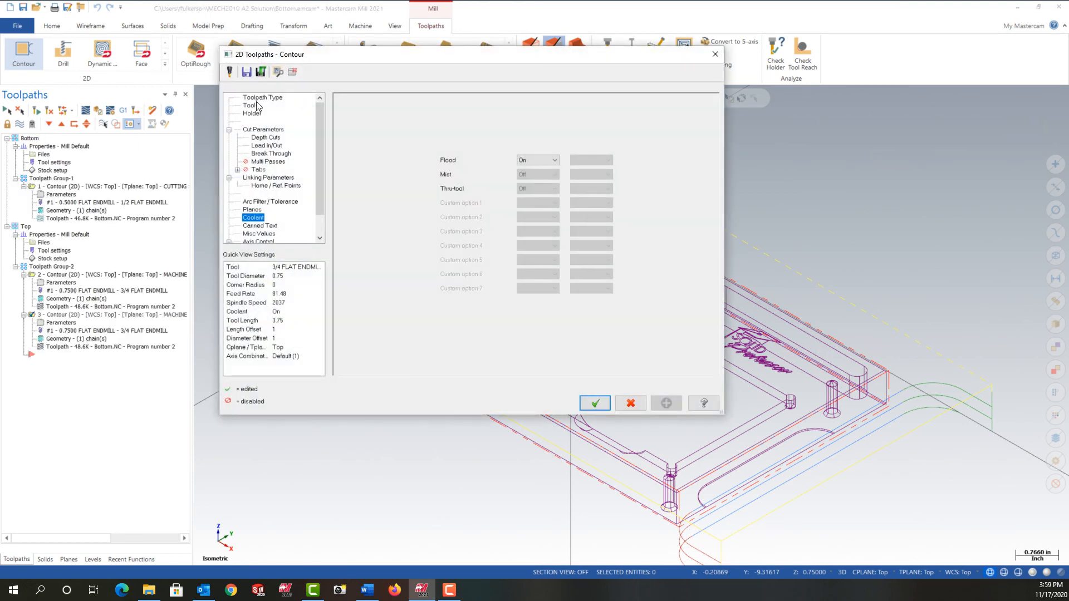
left_click(253, 106)
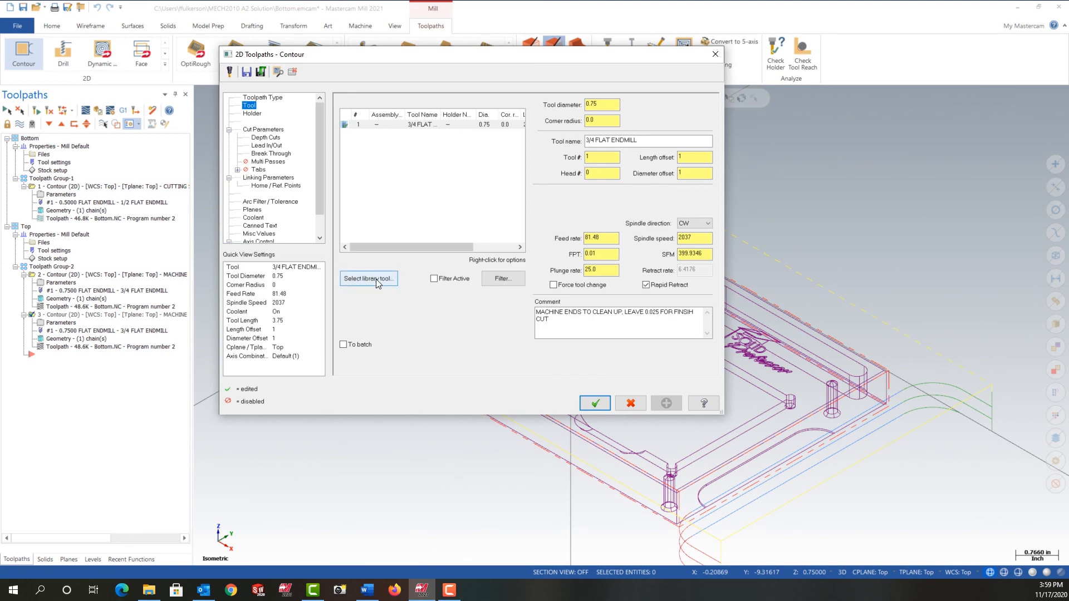
left_click(376, 279)
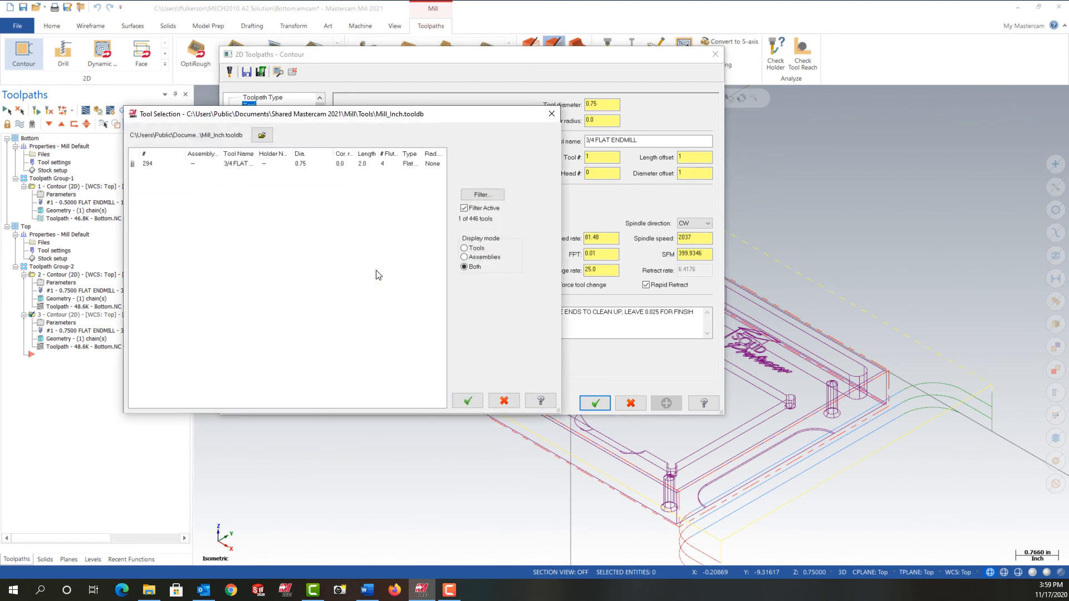
left_click(240, 164)
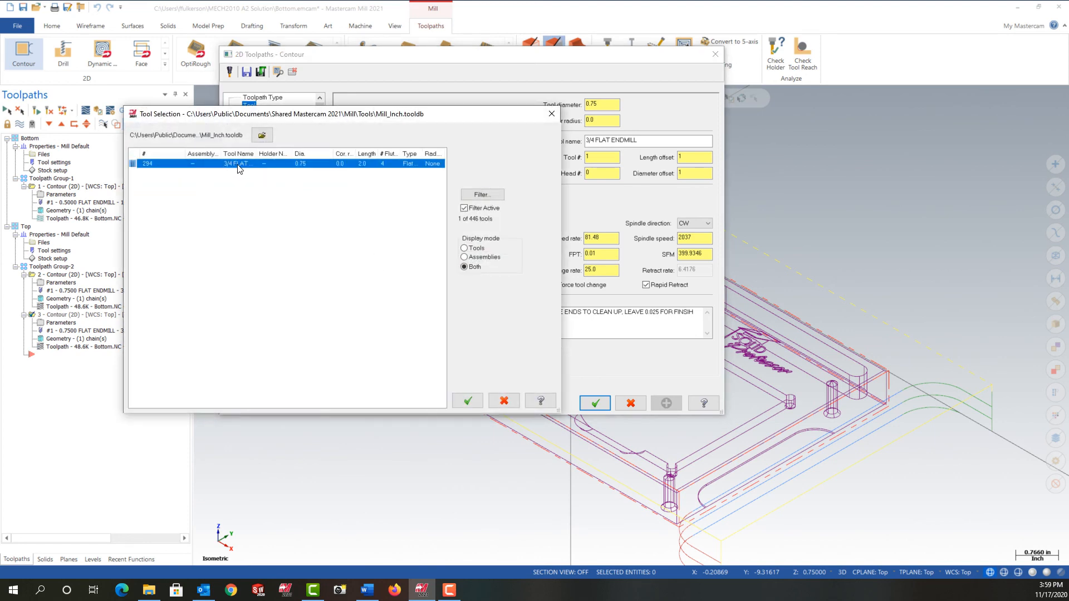
left_click(472, 402)
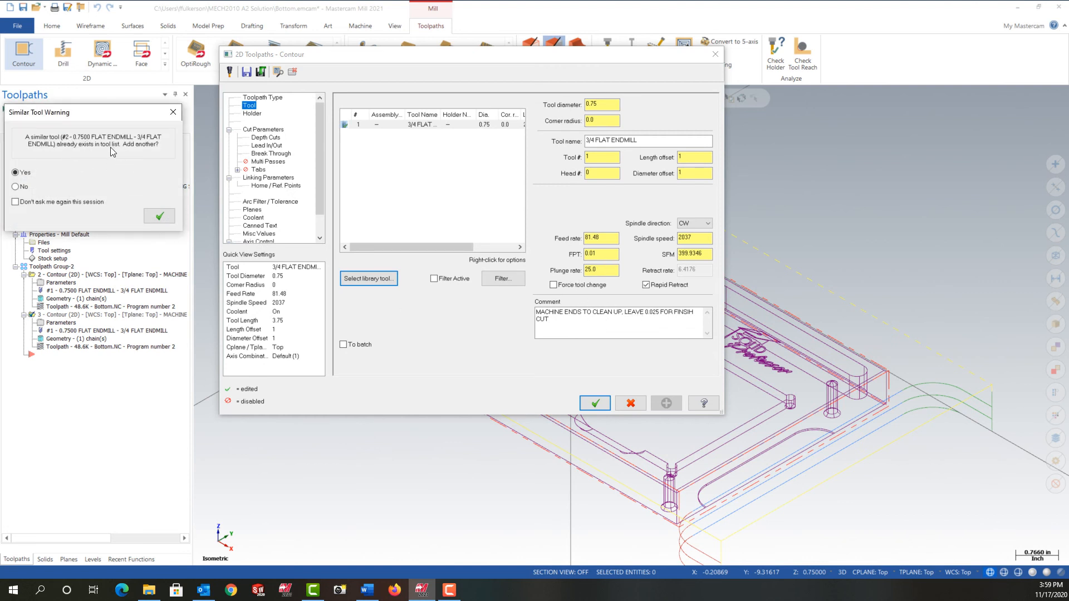
left_click(161, 218)
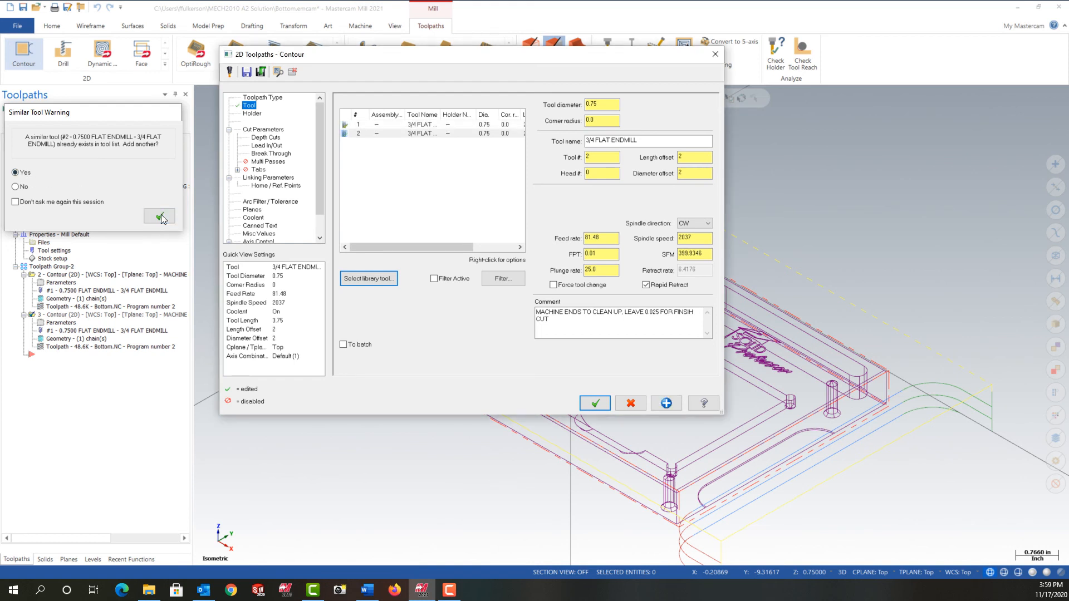
left_click_drag(624, 312, 648, 324)
key("BackSpace")
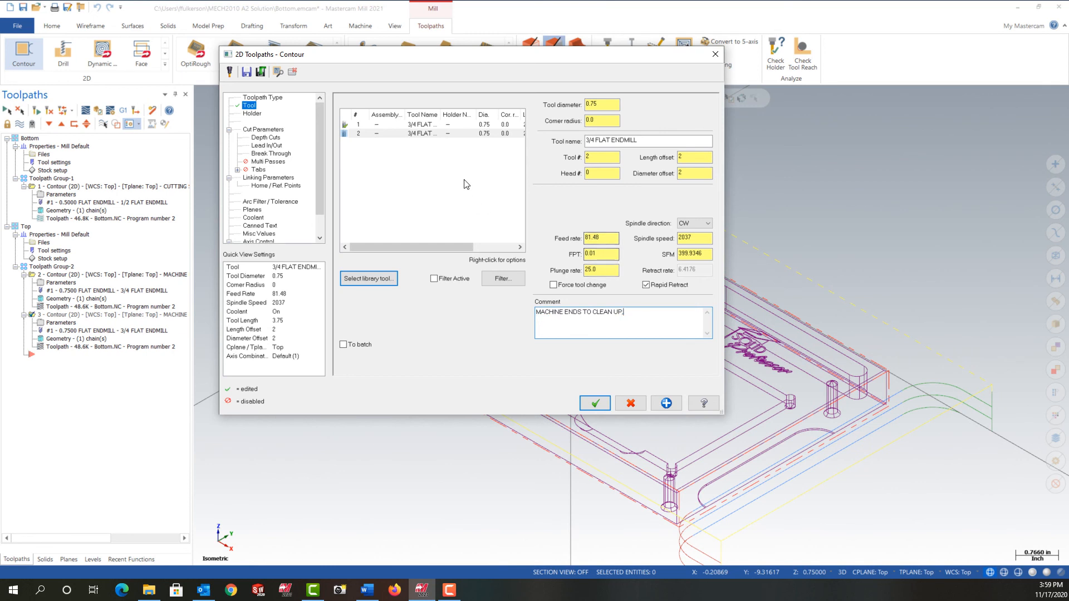
Adjust the copied contour's stock to leave on walls for the finish cut, turn off depth cuts and regenerate the operation
left_click(275, 130)
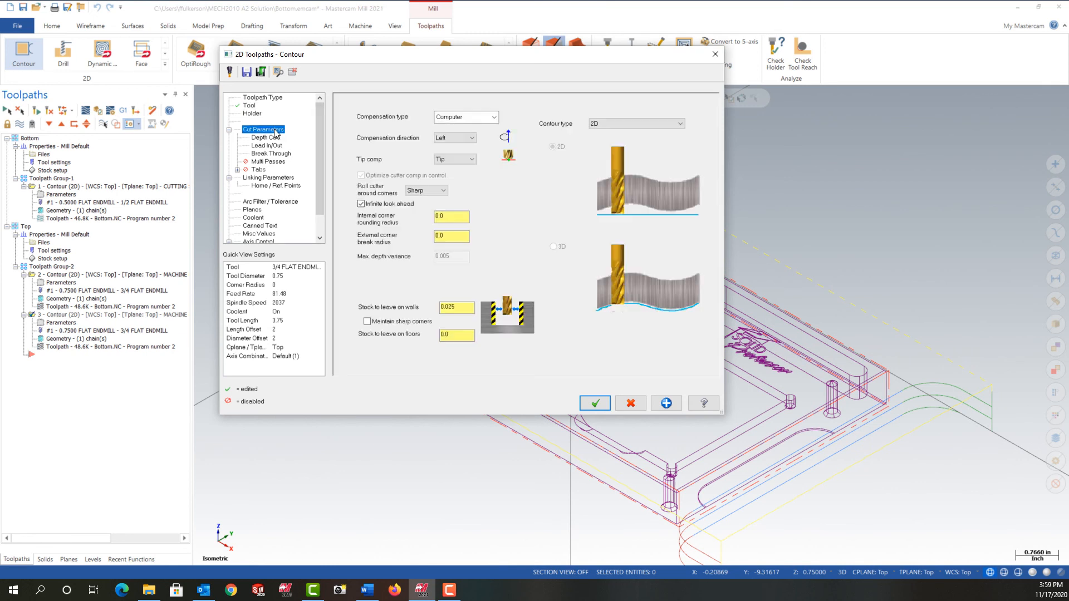
left_click(465, 306)
left_click(275, 138)
left_click(382, 132)
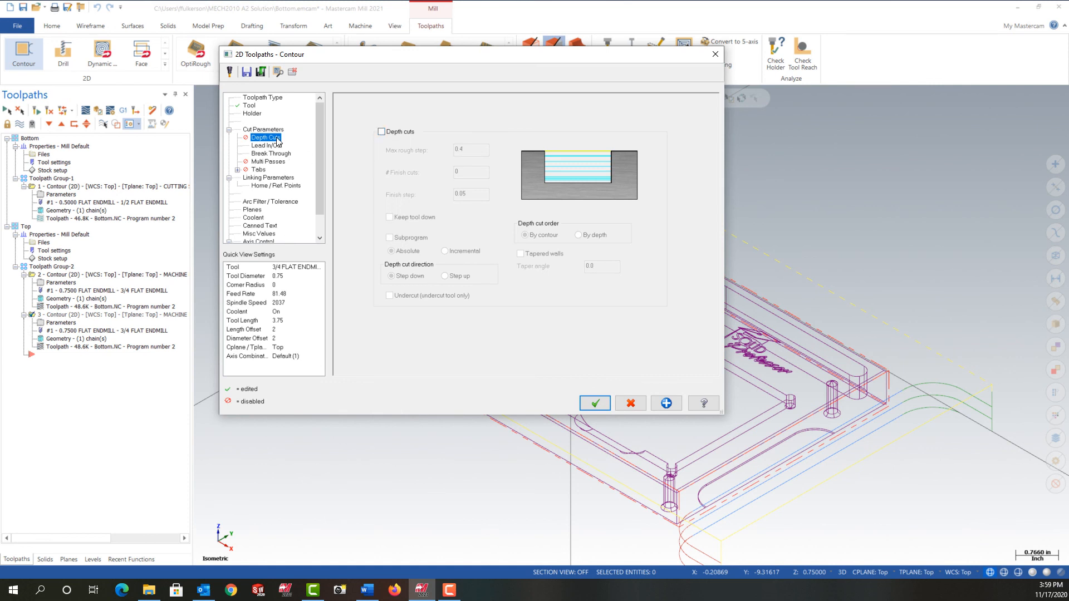
left_click(595, 403)
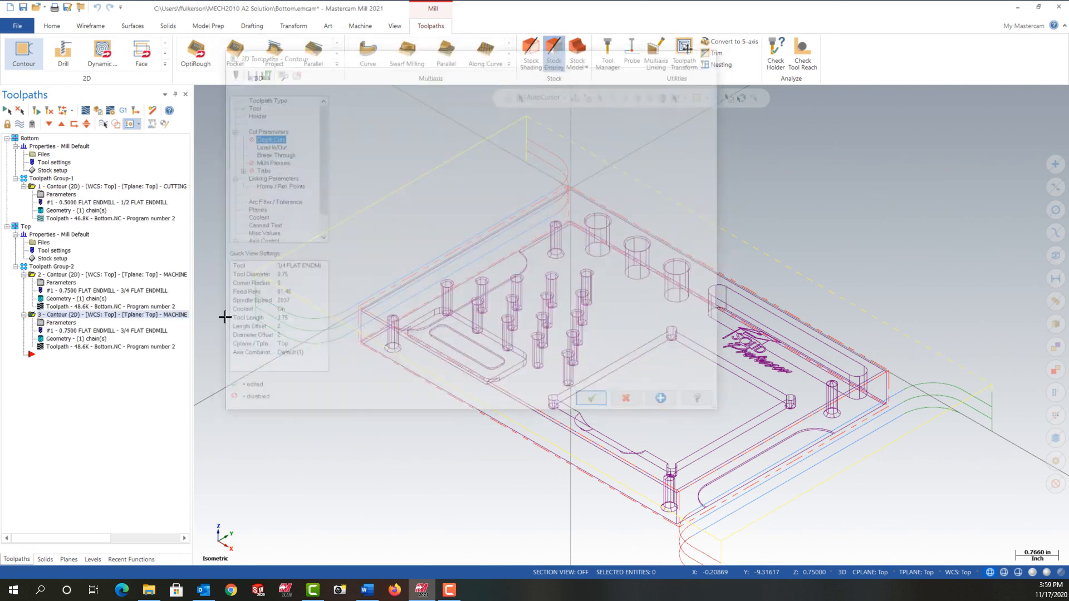
left_click(49, 110)
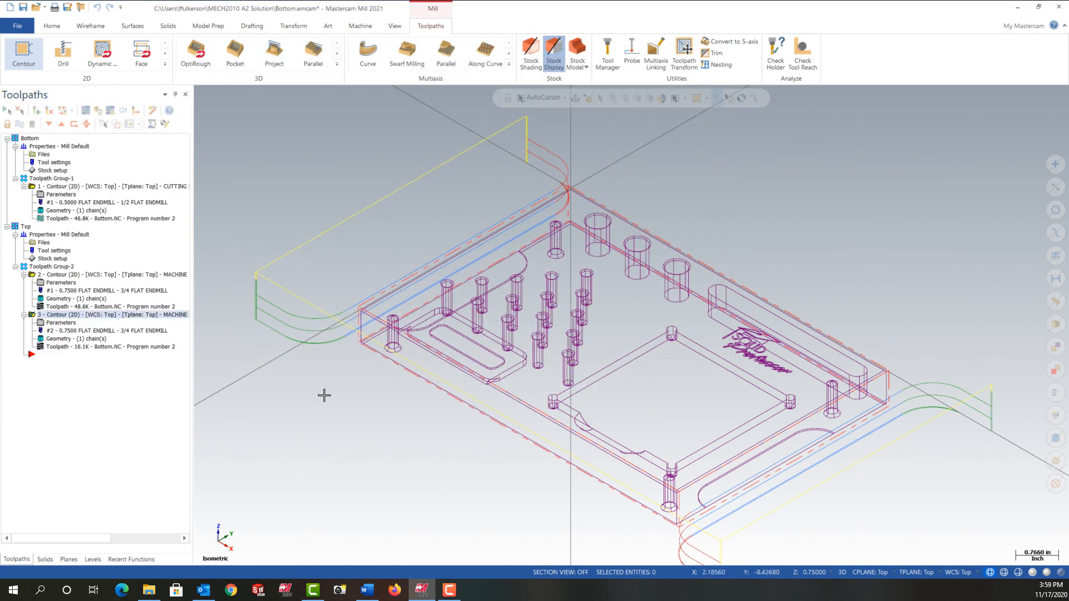